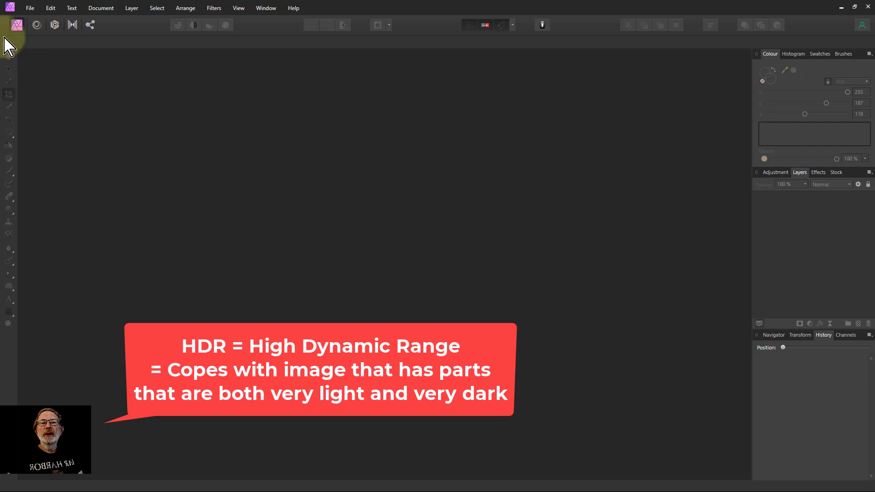
# Step: Start a new HDR merge and open the file chooser for adding its source images
pyautogui.click(31, 8)
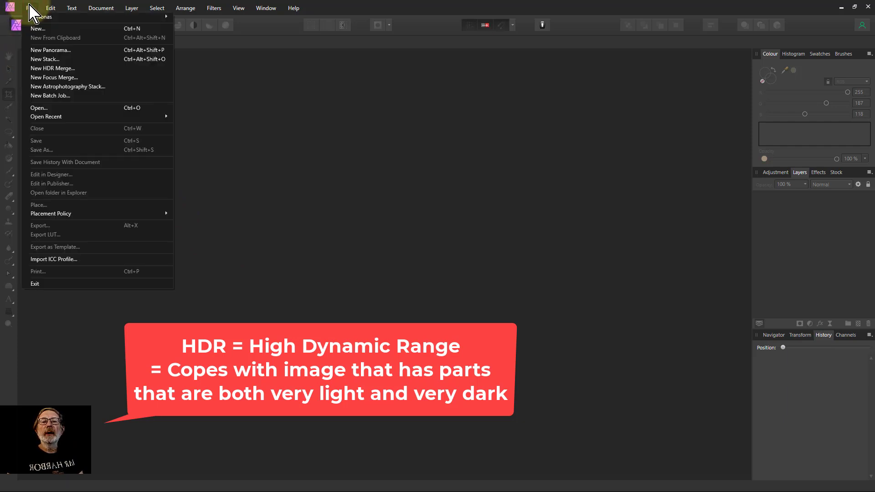
pyautogui.click(53, 69)
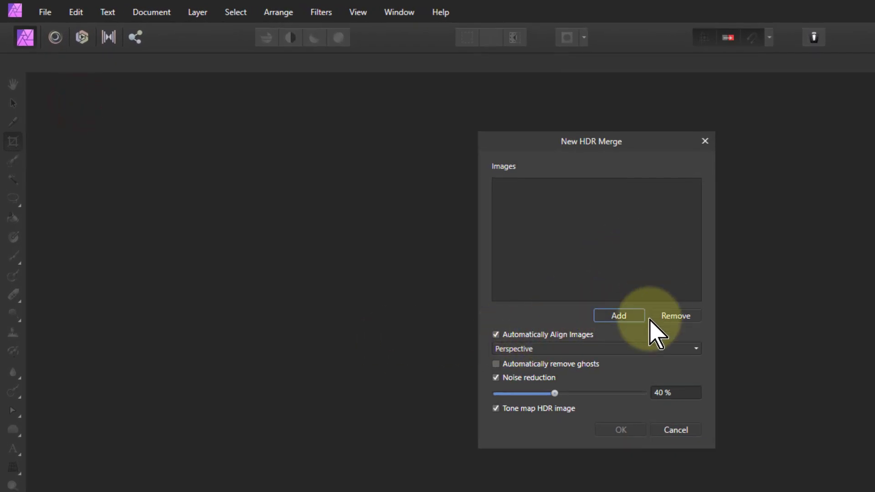
pyautogui.click(620, 318)
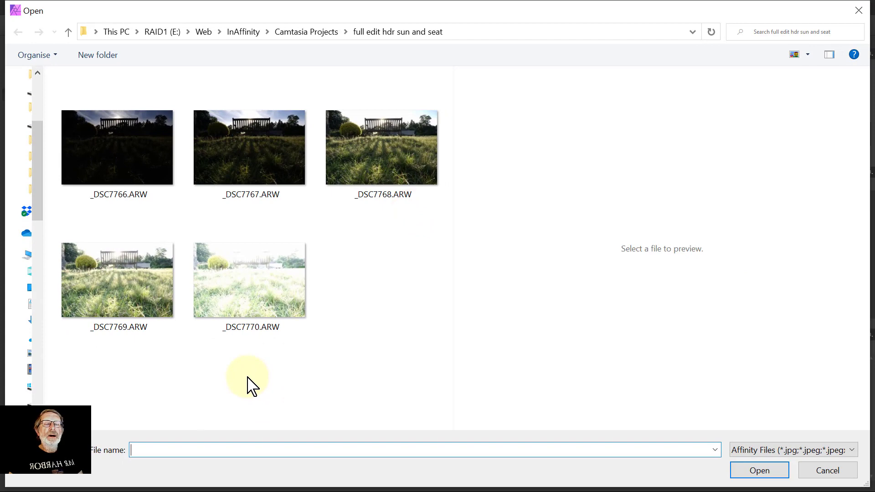
# Step: Preview the bracketed raw exposures _DSC7767 to _DSC7770 one by one to compare their brightness
pyautogui.click(252, 188)
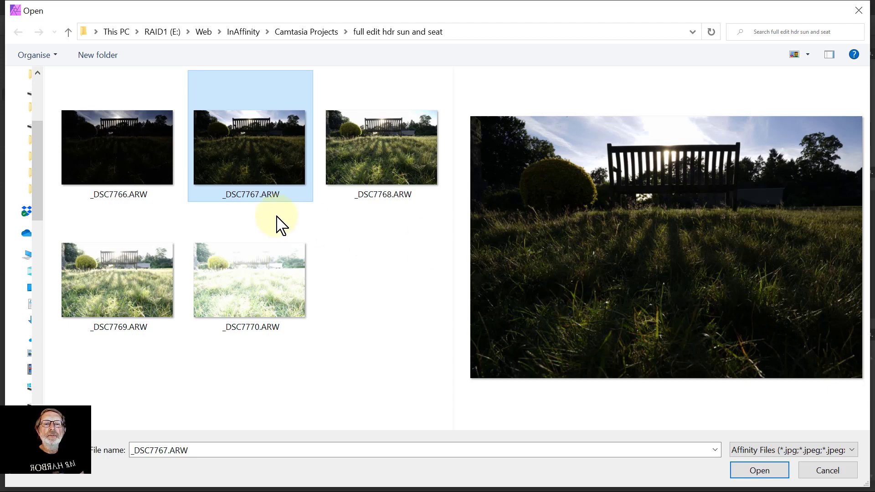
pyautogui.moveTo(113, 160)
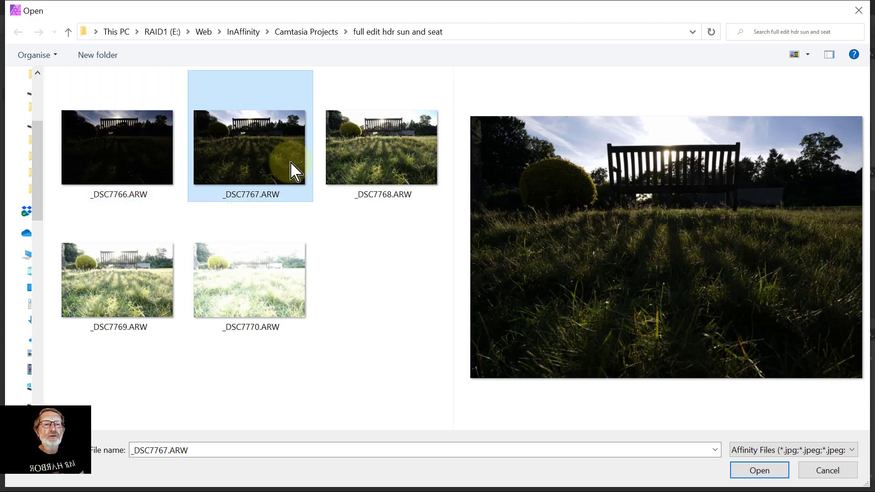
pyautogui.click(390, 159)
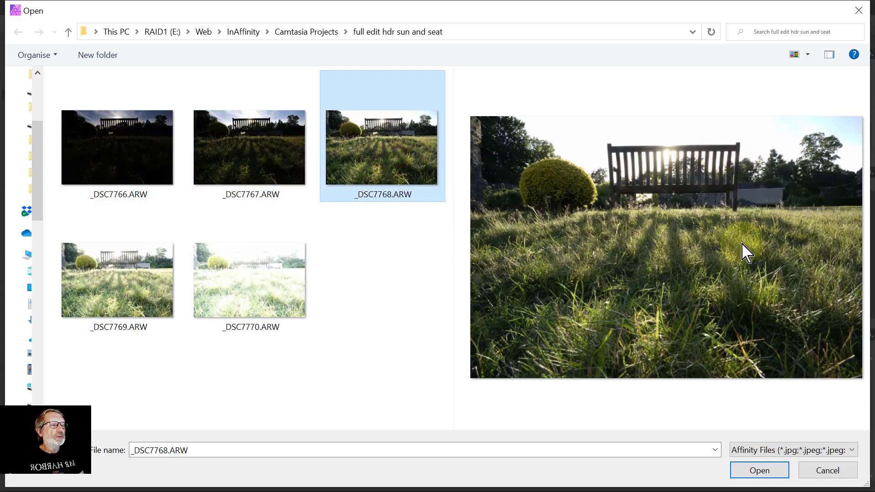
pyautogui.click(747, 137)
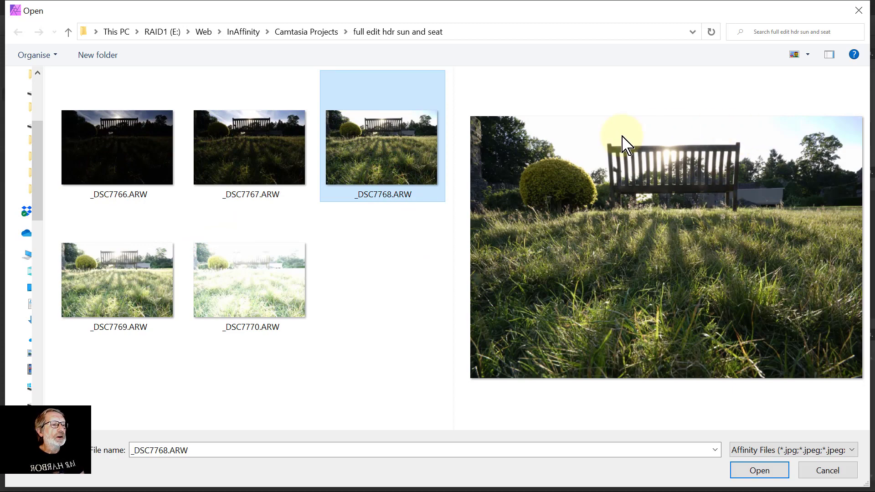
pyautogui.click(117, 282)
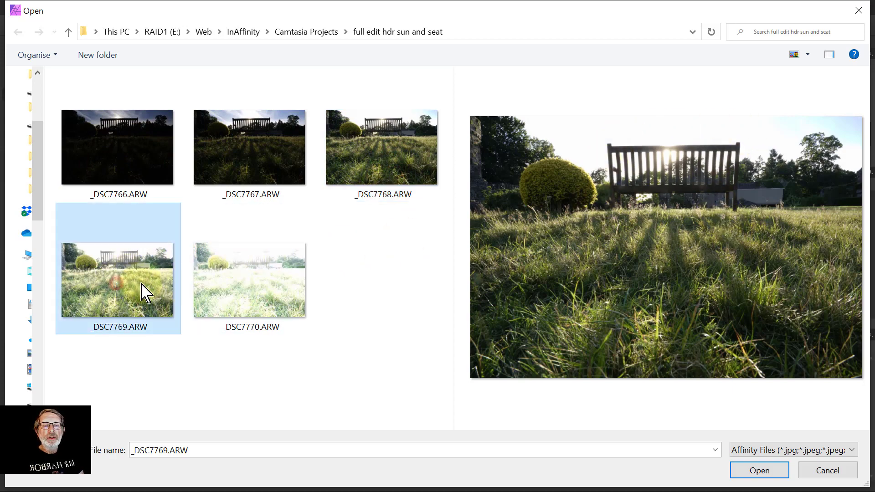
pyautogui.click(253, 285)
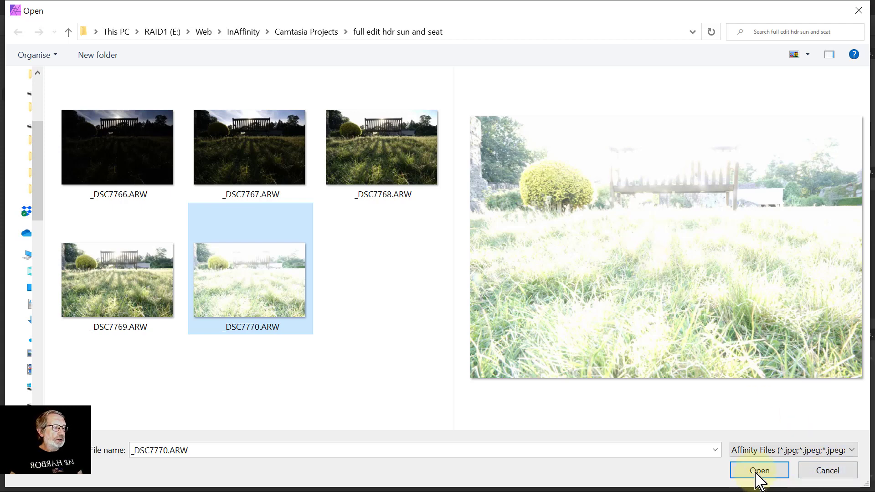
# Step: Add all five raw files, _DSC7766.ARW to _DSC7770.ARW, to the HDR merge
pyautogui.click(108, 106)
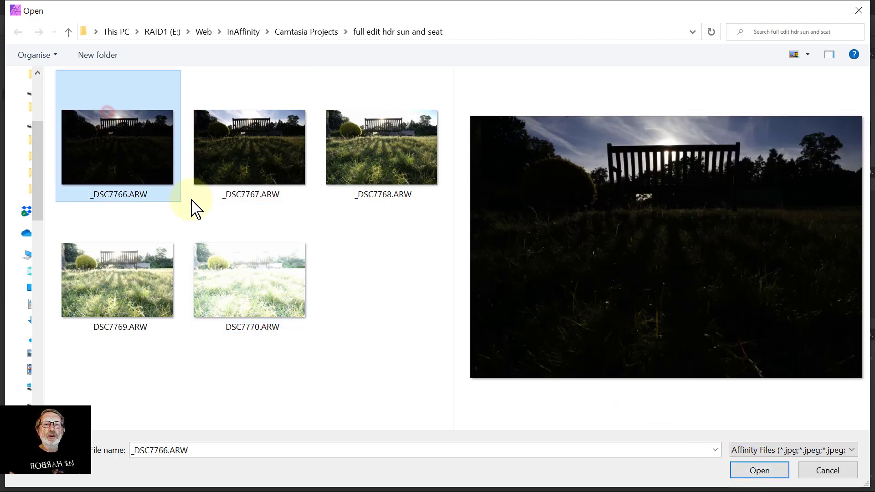
pyautogui.keyDown('shift'); pyautogui.click(260, 285); pyautogui.keyUp('shift')
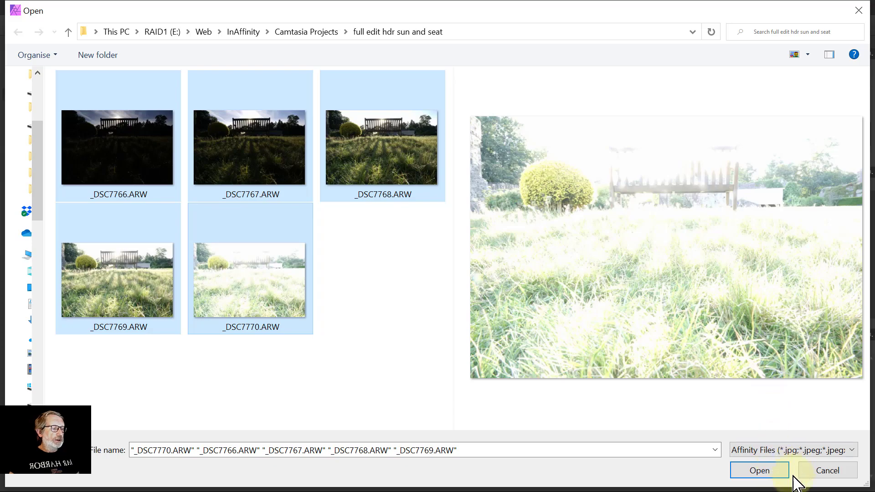
pyautogui.click(767, 471)
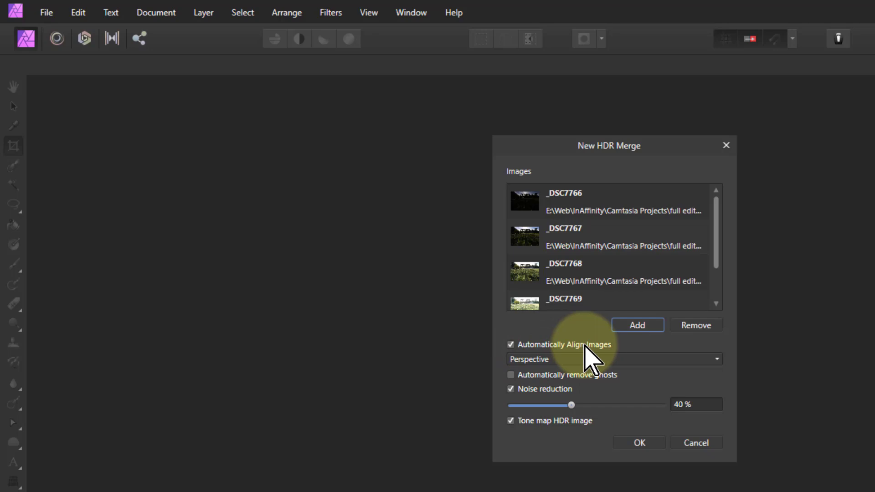
# Step: Merge the images with automatic alignment, noise reduction and tone mapping turned off, and close the Sources panel
pyautogui.click(511, 345)
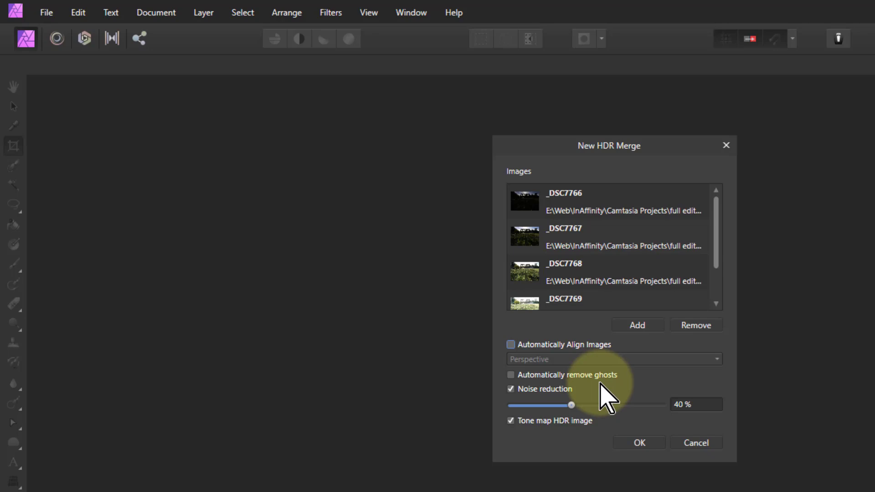
pyautogui.click(510, 391)
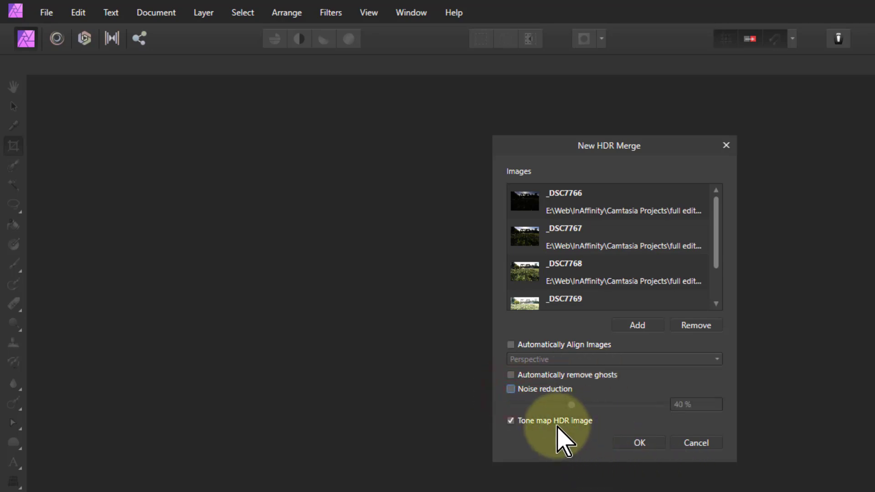
pyautogui.click(510, 421)
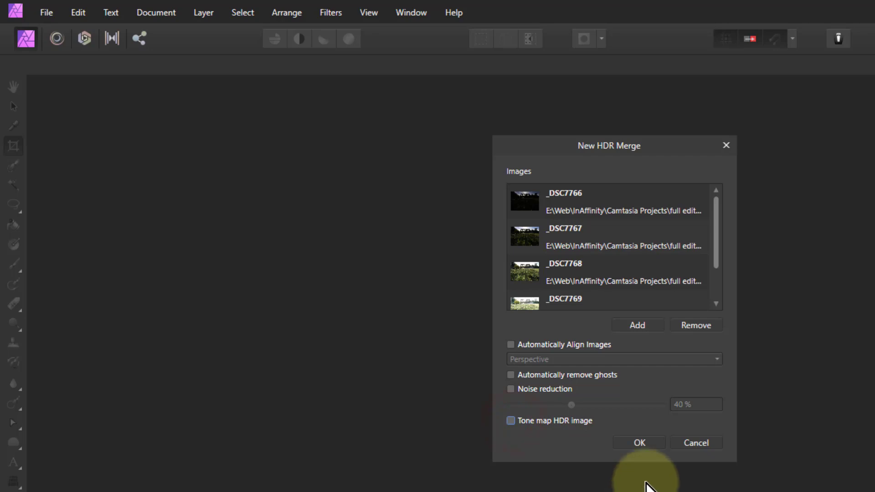
pyautogui.click(642, 437)
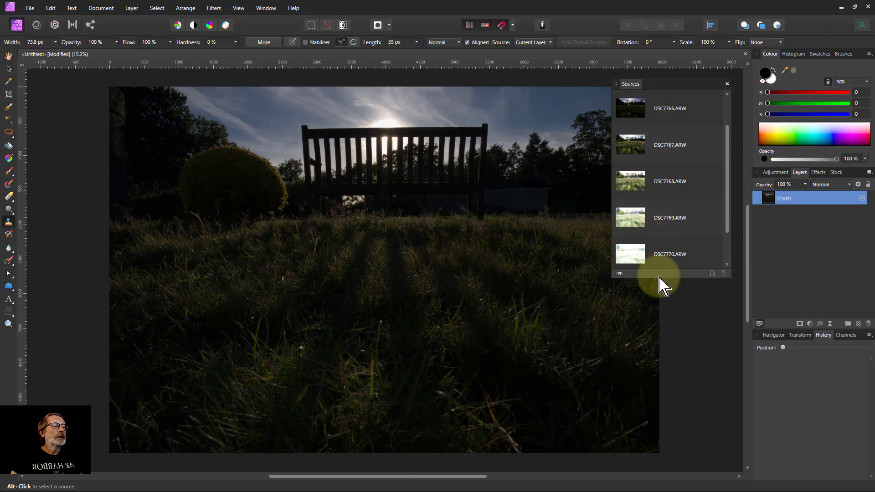
pyautogui.click(727, 84)
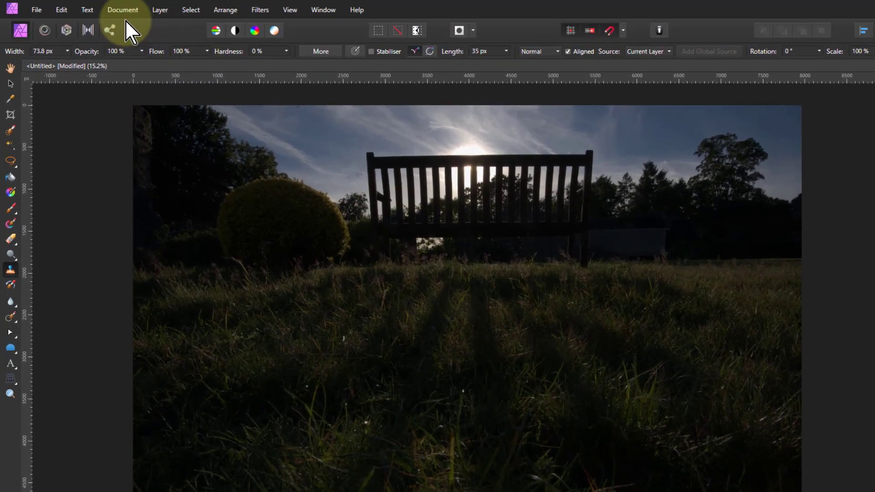
# Step: Check the merged document's colour format and ICC profile settings without converting it
pyautogui.click(100, 9)
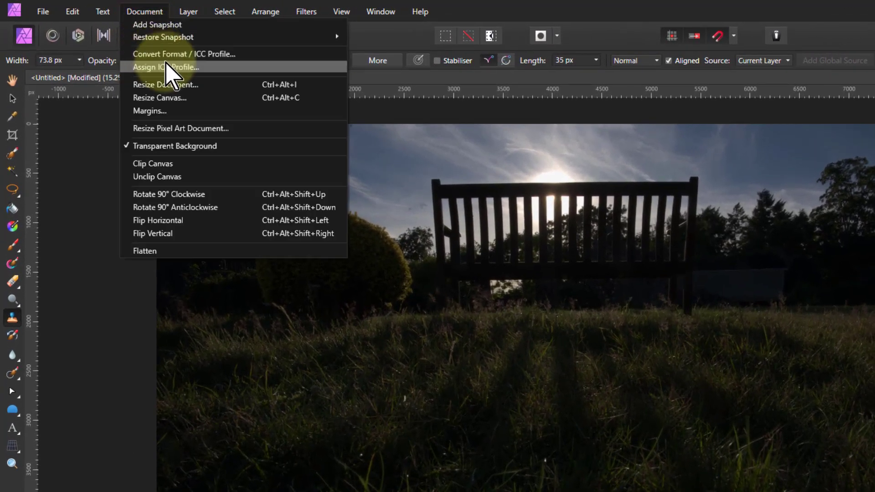
pyautogui.click(177, 55)
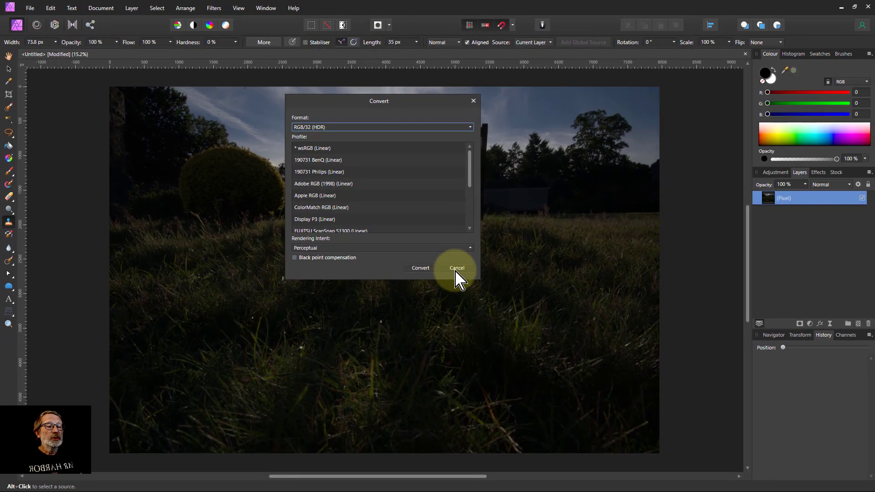
pyautogui.click(626, 367)
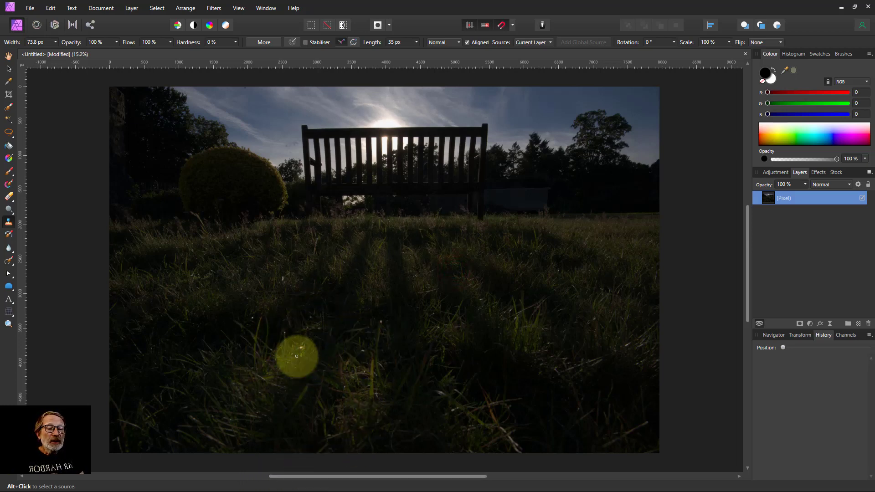
# Step: Remove the bright specks in the foreground grass left of centre with the Inpainting Brush at a width of 94.9 px
pyautogui.scroll(5, 306, 356)
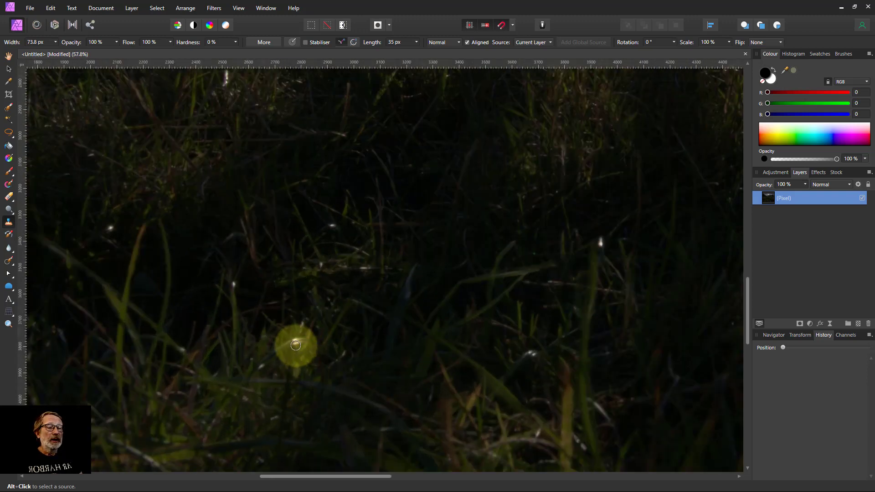
pyautogui.scroll(2, 298, 346)
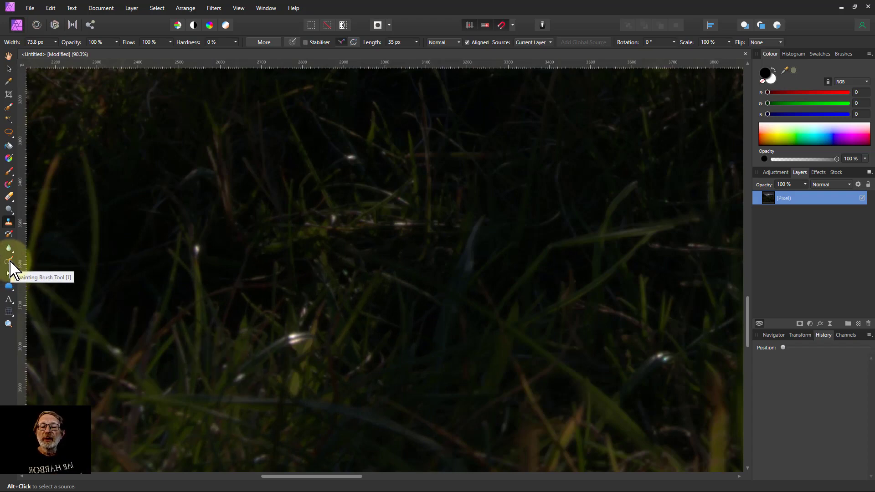
pyautogui.click(9, 261)
pyautogui.moveTo(289, 358); pyautogui.dragTo(293, 337)
pyautogui.press('[')
pyautogui.press('[')
pyautogui.press('[')
pyautogui.moveTo(287, 376)
pyautogui.mouseDown()
pyautogui.moveTo(313, 434)
pyautogui.moveTo(303, 424)
pyautogui.moveTo(313, 421)
pyautogui.moveTo(236, 373)
pyautogui.mouseUp()
pyautogui.moveTo(177, 230)
pyautogui.mouseDown()
pyautogui.moveTo(191, 252)
pyautogui.moveTo(211, 253)
pyautogui.mouseUp()
pyautogui.moveTo(340, 255); pyautogui.dragTo(403, 227)
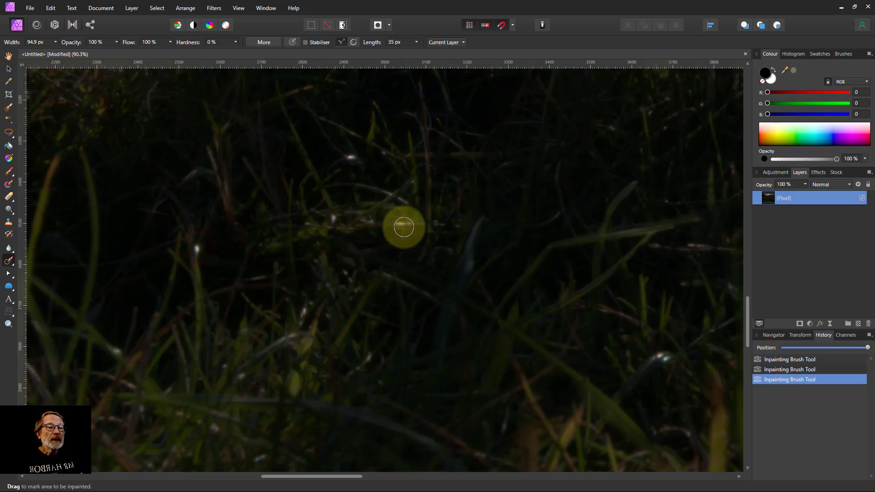
pyautogui.click(661, 358)
pyautogui.moveTo(343, 155); pyautogui.dragTo(351, 156)
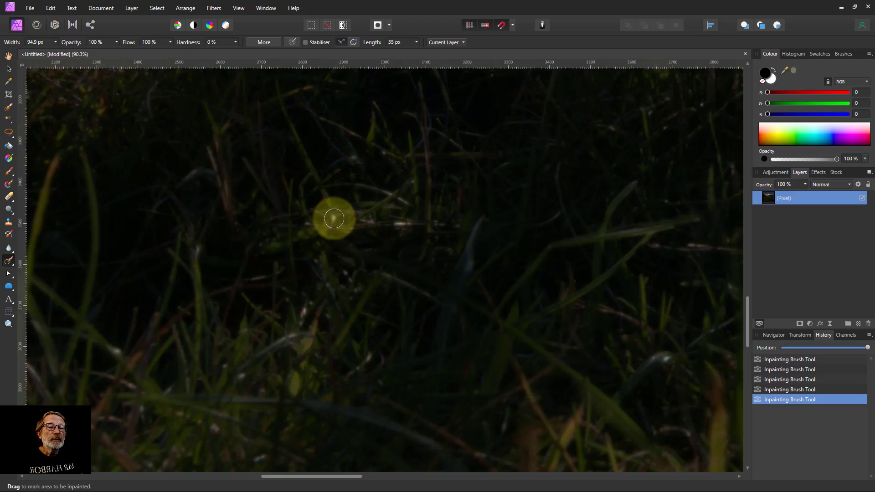
pyautogui.click(334, 218)
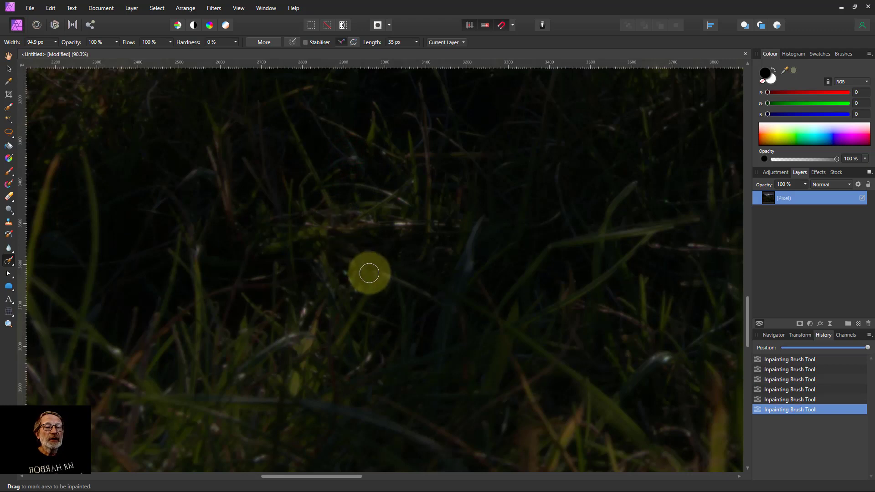
# Step: Inpaint the remaining bright specks in the dark grass in the middle of the foreground, below the bench
pyautogui.hotkey('ctrl', '0')
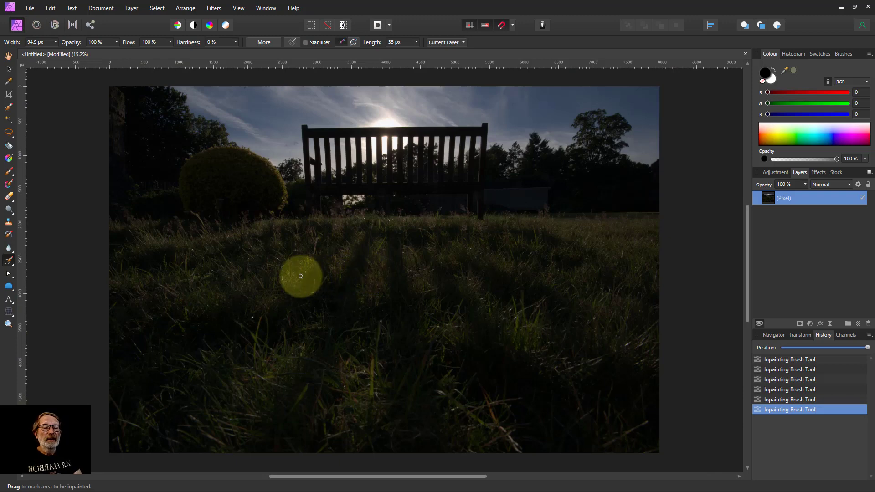
pyautogui.scroll(8, 381, 318)
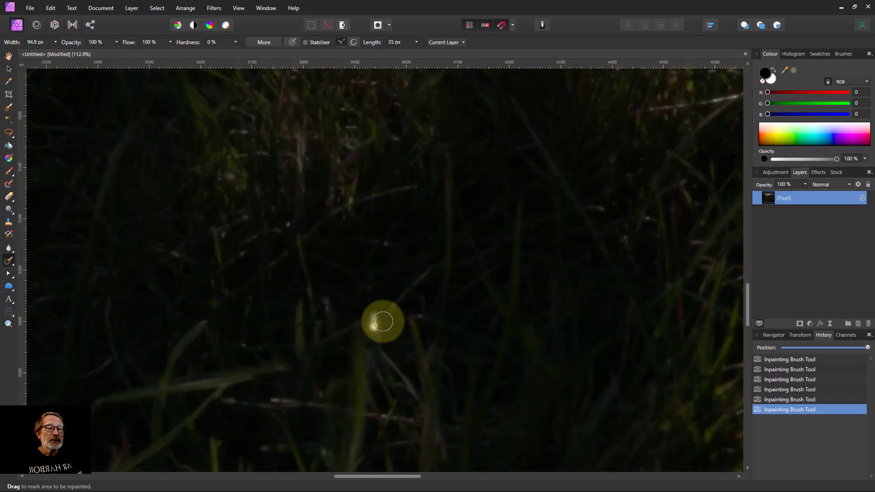
pyautogui.click(373, 322)
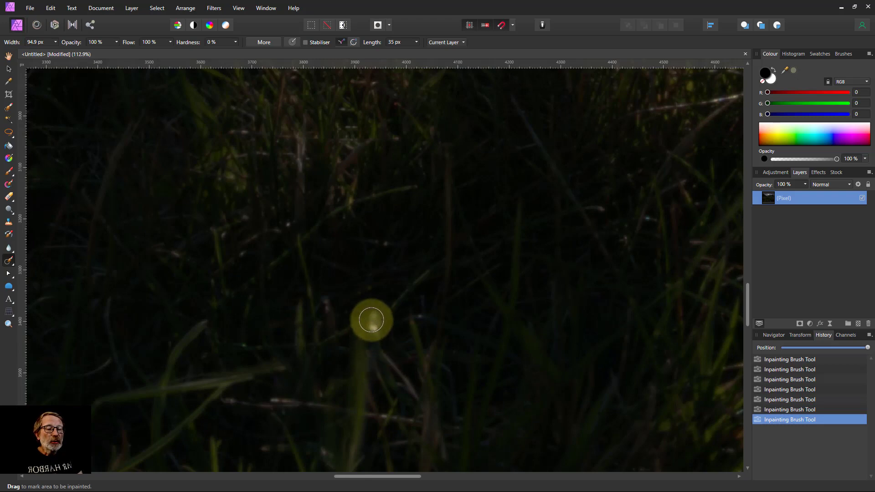
pyautogui.click(373, 322)
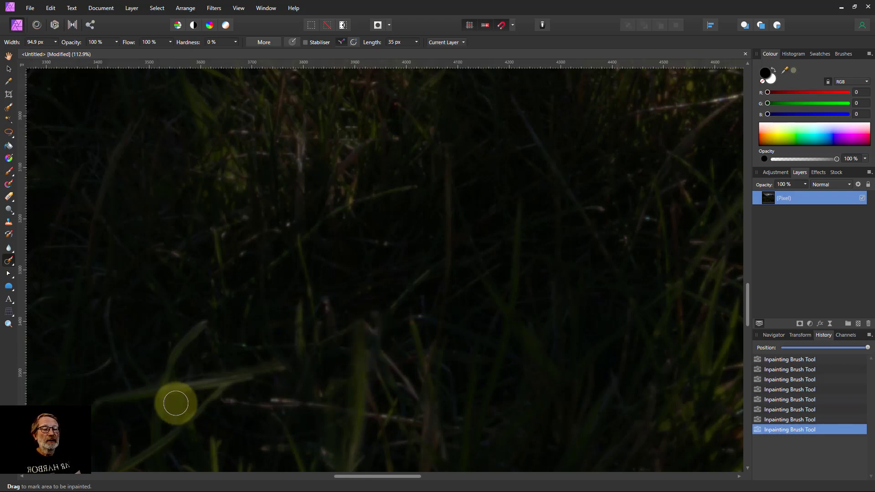
pyautogui.moveTo(343, 477); pyautogui.dragTo(272, 476)
pyautogui.click(416, 378)
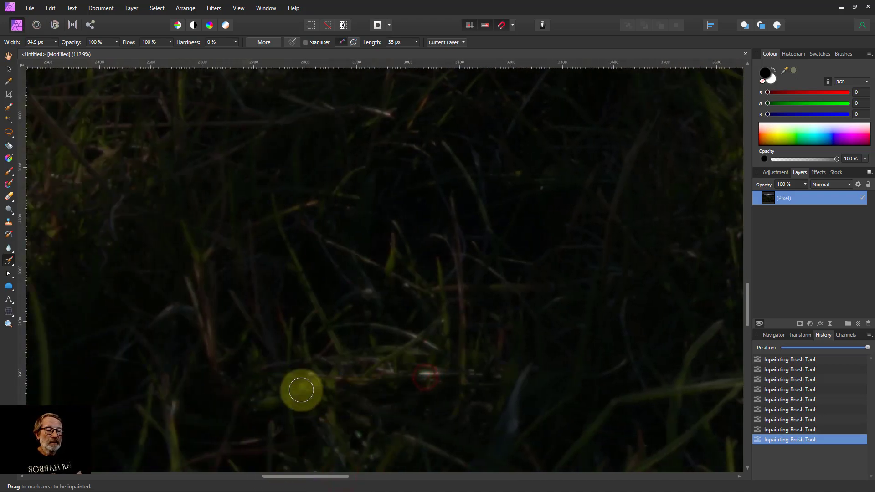
# Step: Inpaint the bright specks in the grass on the left side of the photo
pyautogui.moveTo(303, 477); pyautogui.dragTo(230, 476)
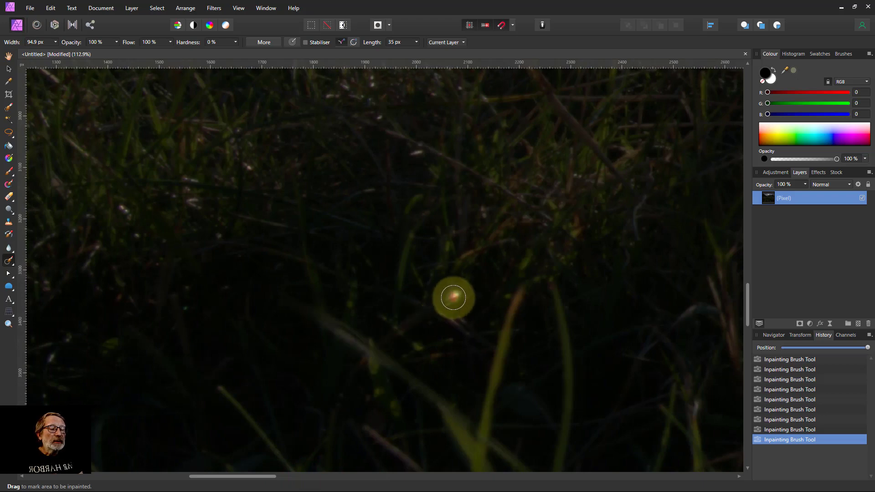
pyautogui.click(453, 297)
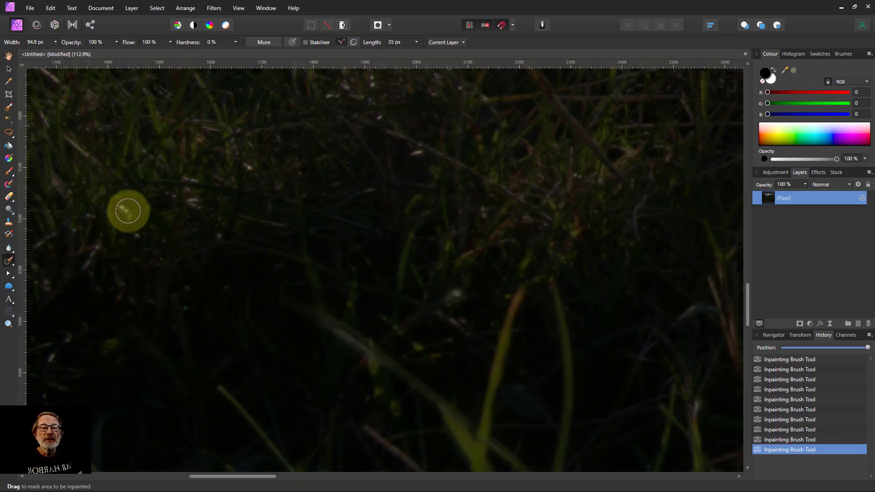
pyautogui.moveTo(129, 211); pyautogui.dragTo(225, 182)
pyautogui.moveTo(414, 158); pyautogui.dragTo(411, 154)
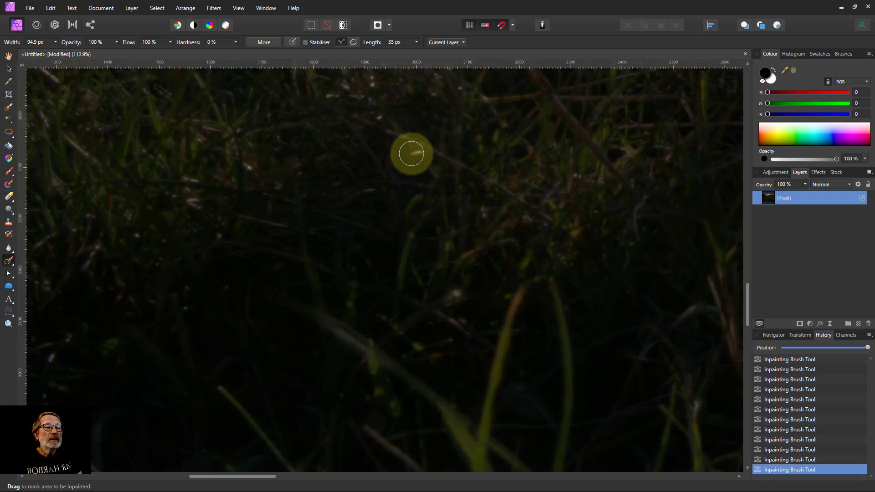
pyautogui.click(331, 248)
# Step: Inpaint the bright and red specks in the grass left of centre, between the round bush and the foreground
pyautogui.hotkey('ctrl', '0')
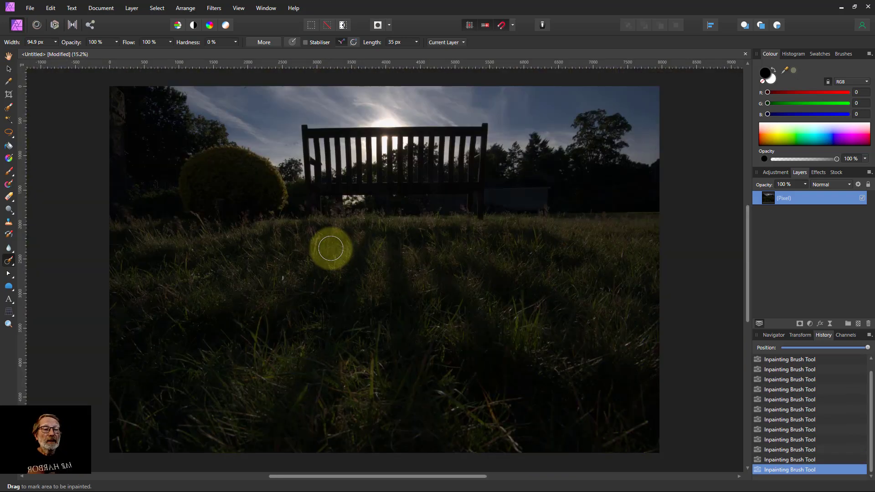
pyautogui.scroll(5, 275, 279)
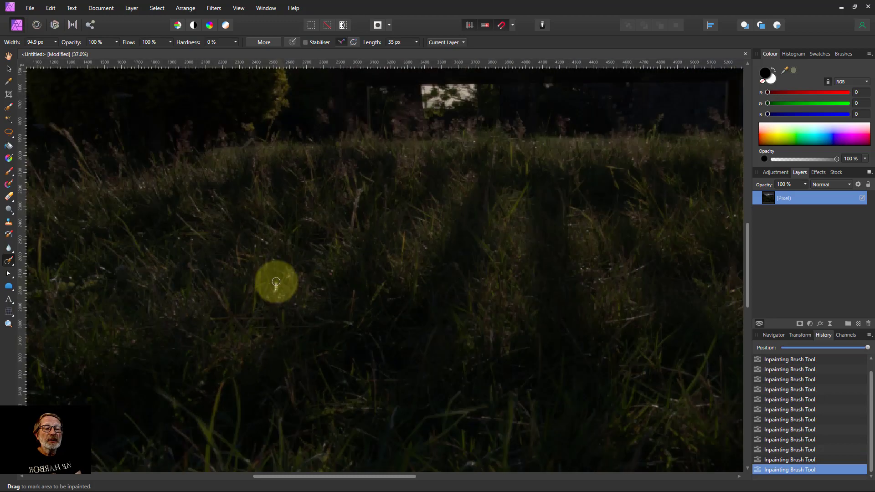
pyautogui.moveTo(287, 267); pyautogui.dragTo(286, 302)
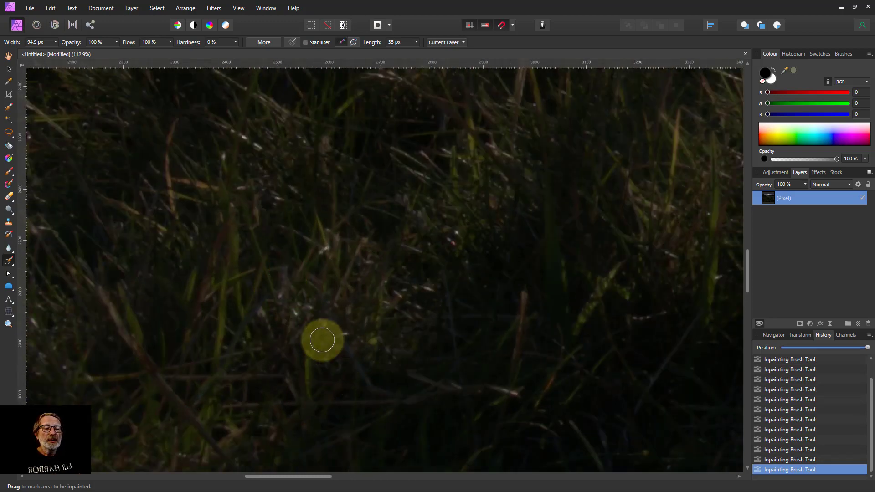
pyautogui.click(455, 233)
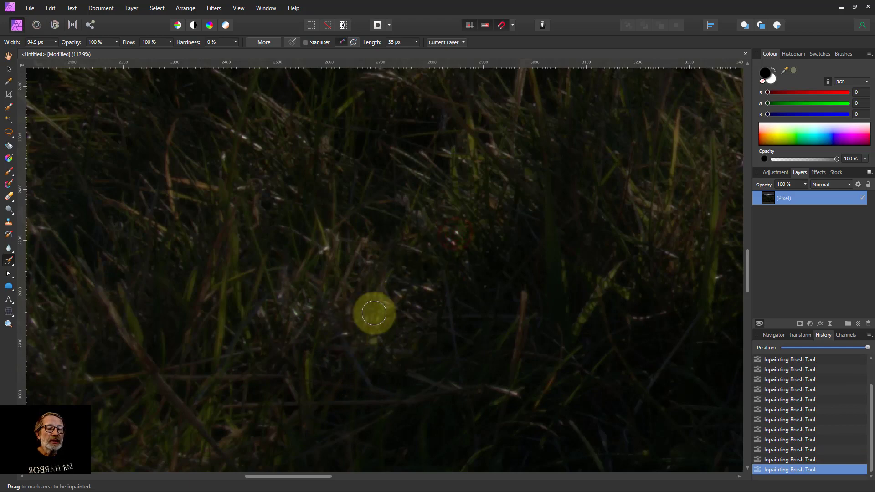
pyautogui.click(429, 287)
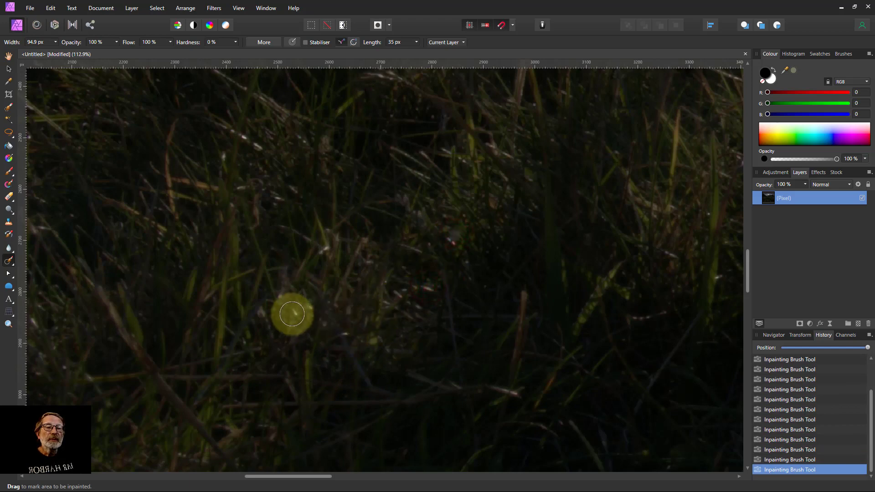
pyautogui.click(291, 314)
pyautogui.click(248, 141)
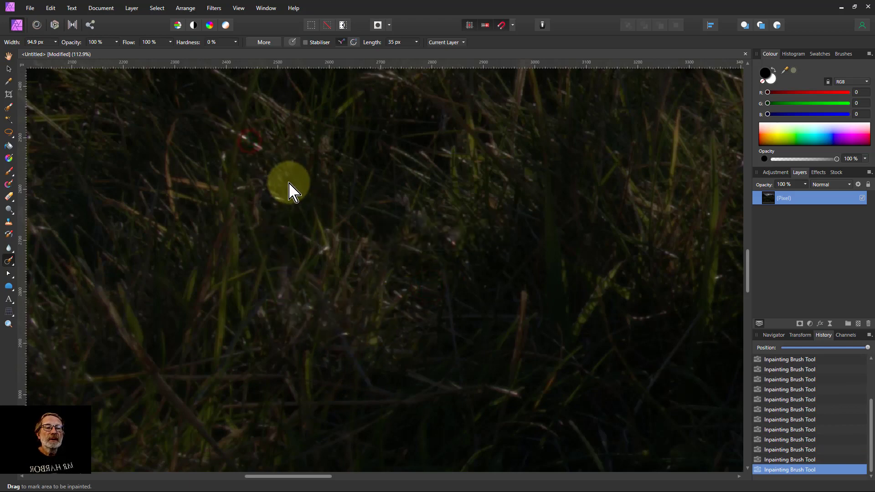
# Step: Inpaint the bright specks and the pale blade of grass near the photo's lower edge, right of centre
pyautogui.hotkey('ctrl', '0')
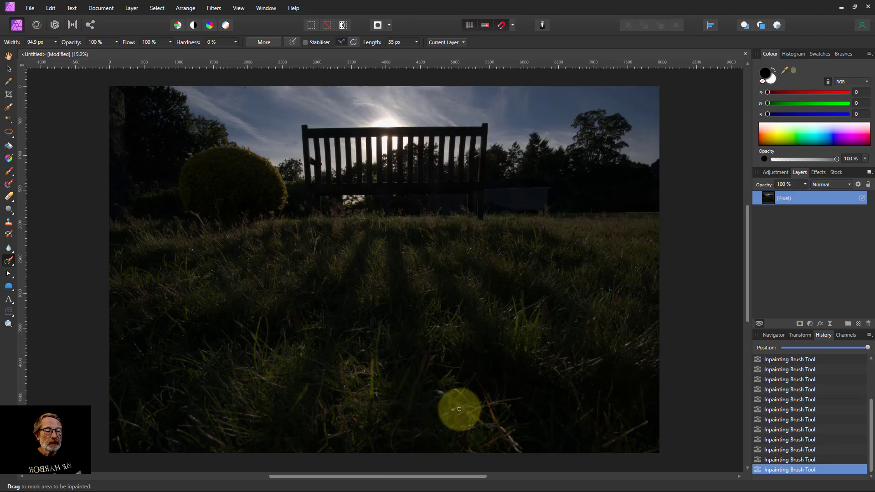
pyautogui.scroll(3, 458, 408)
pyautogui.scroll(2, 451, 417)
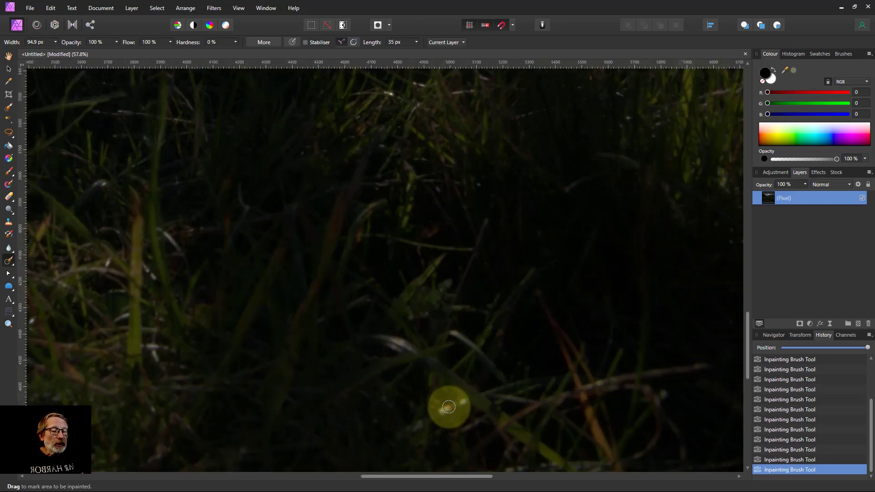
pyautogui.moveTo(444, 409)
pyautogui.mouseDown()
pyautogui.moveTo(475, 404)
pyautogui.moveTo(467, 401)
pyautogui.mouseUp()
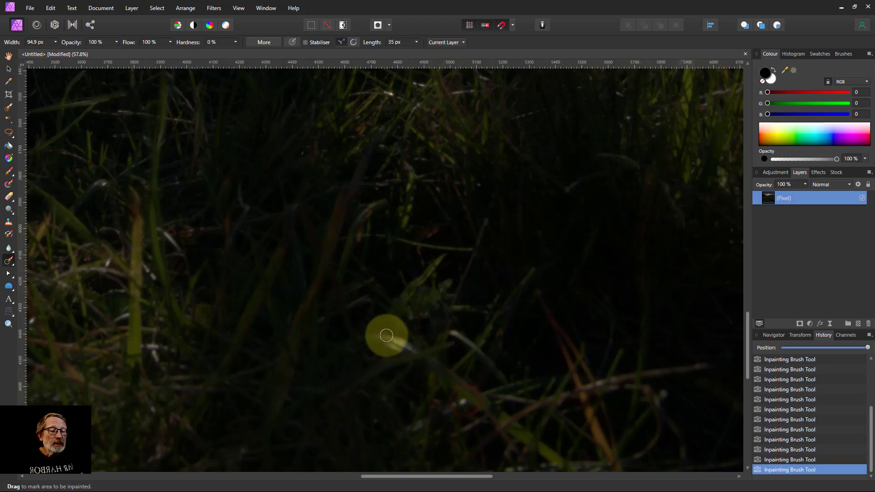
pyautogui.moveTo(395, 340); pyautogui.dragTo(396, 343)
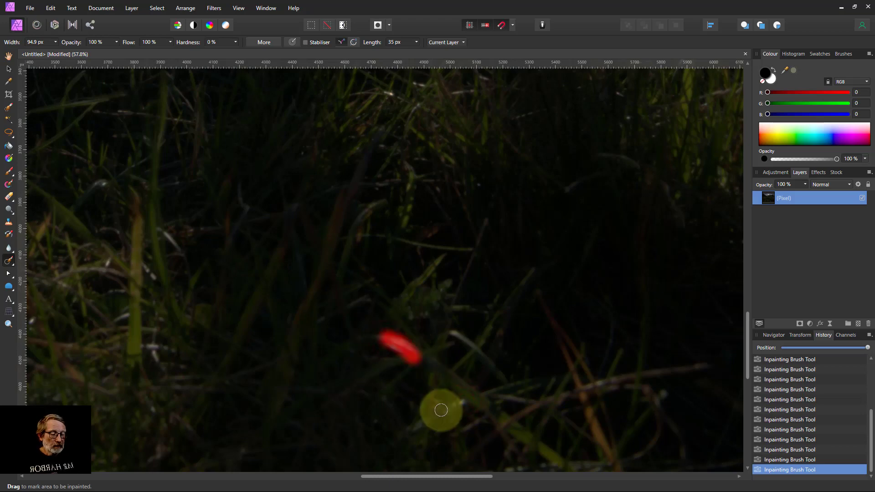
# Step: Add a live Unsharp Mask filter with a radius of 100 px and a factor of 4 to exaggerate the sky's dust spots
pyautogui.hotkey('ctrl', '0')
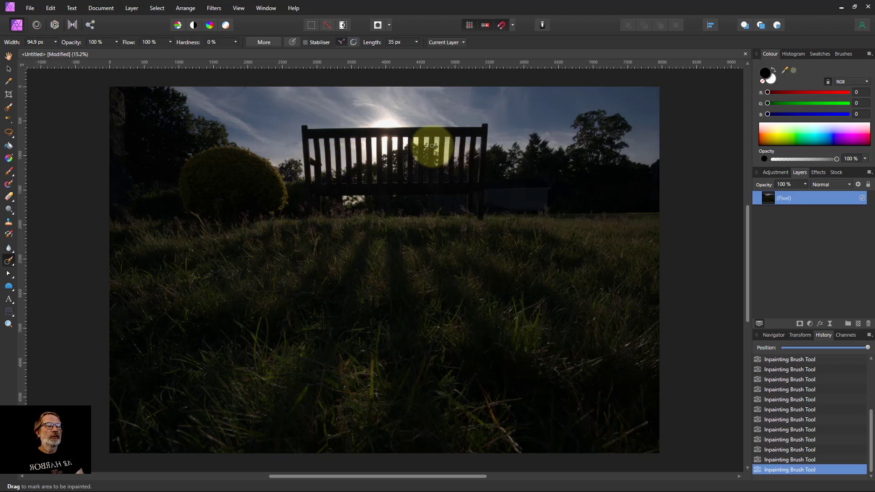
pyautogui.scroll(1, 289, 113)
pyautogui.scroll(6, 288, 113)
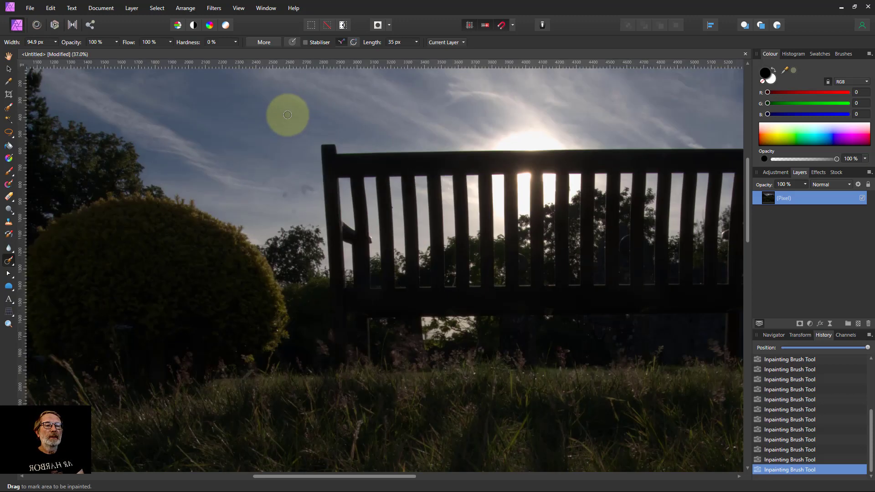
pyautogui.scroll(1, 277, 161)
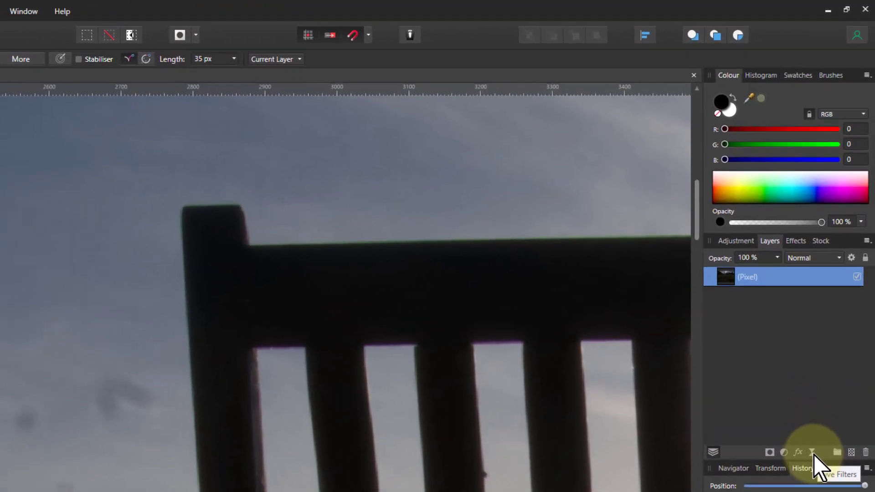
pyautogui.click(830, 324)
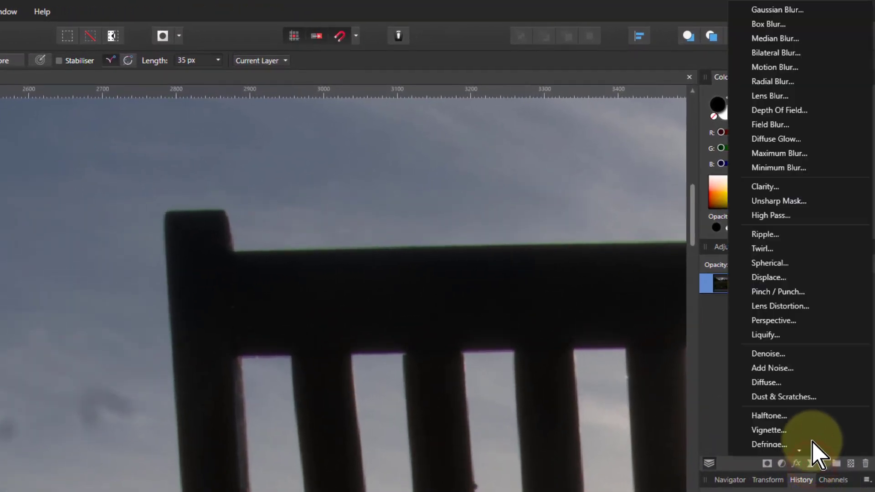
pyautogui.click(779, 202)
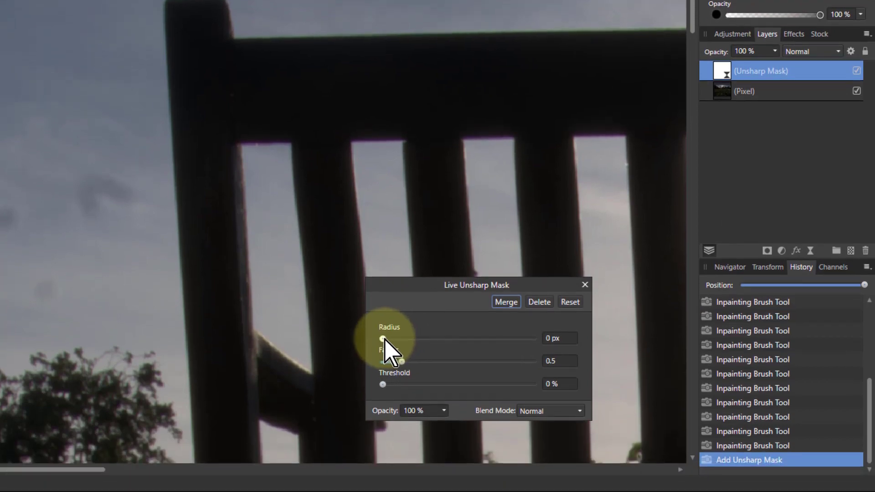
pyautogui.moveTo(383, 459); pyautogui.dragTo(542, 461)
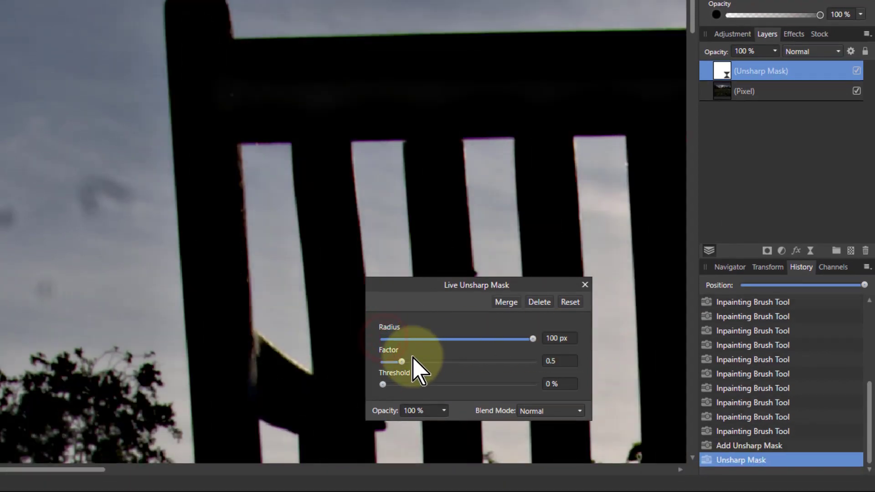
pyautogui.moveTo(402, 361); pyautogui.dragTo(532, 361)
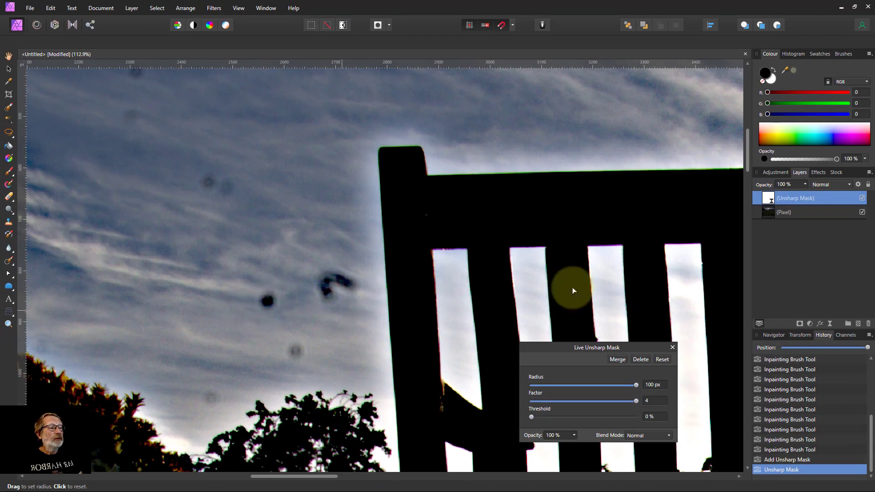
# Step: On the Pixel layer, inpaint the dark dust spots in the sky left of the bench, enlarging the brush to 109.1 px
pyautogui.click(8, 261)
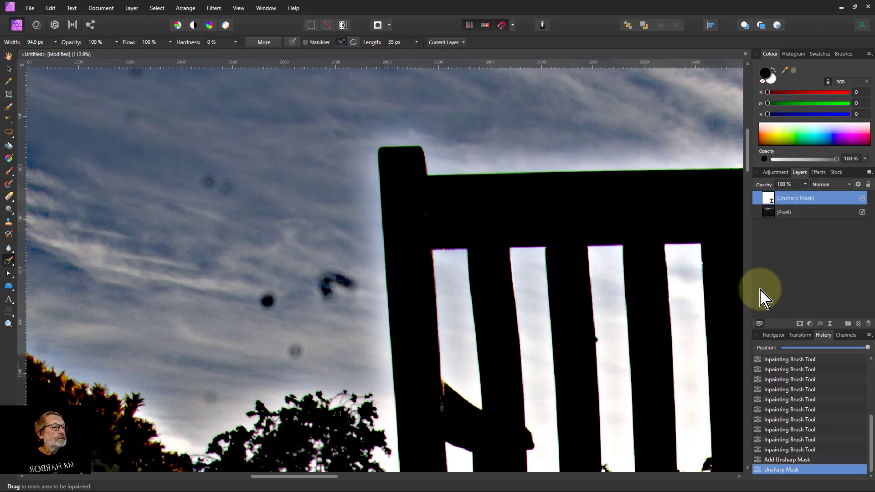
pyautogui.click(777, 213)
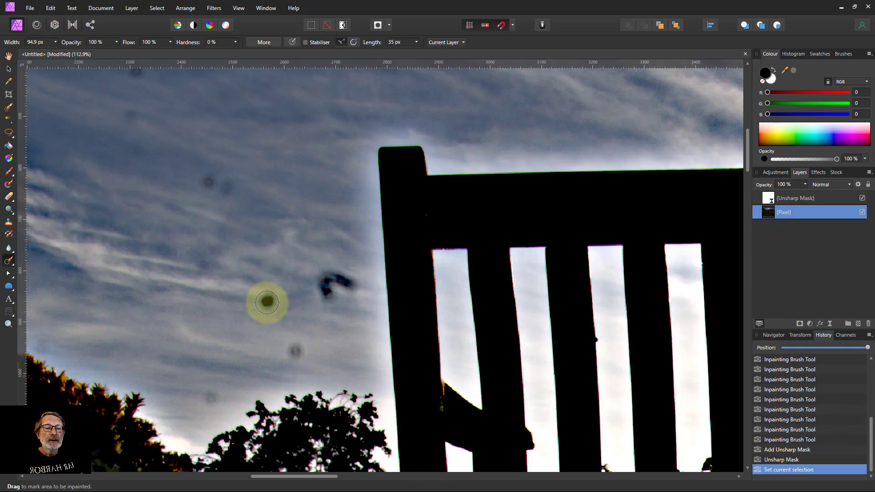
pyautogui.click(295, 349)
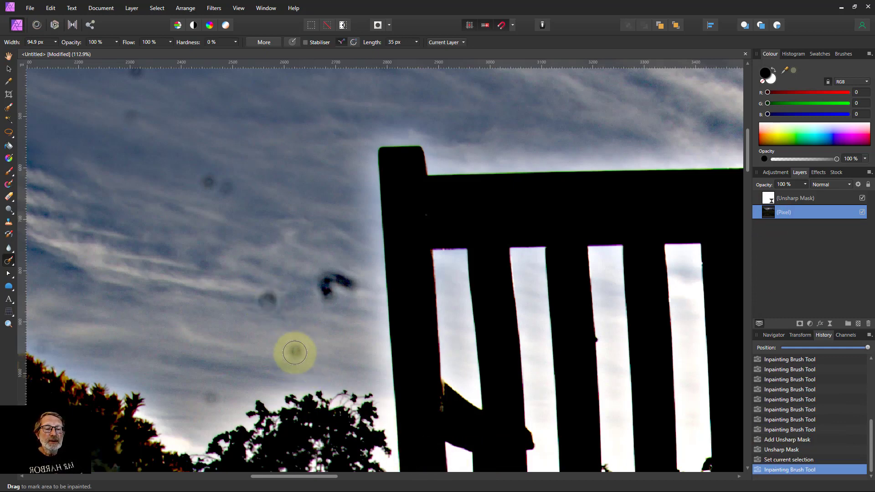
pyautogui.click(263, 297)
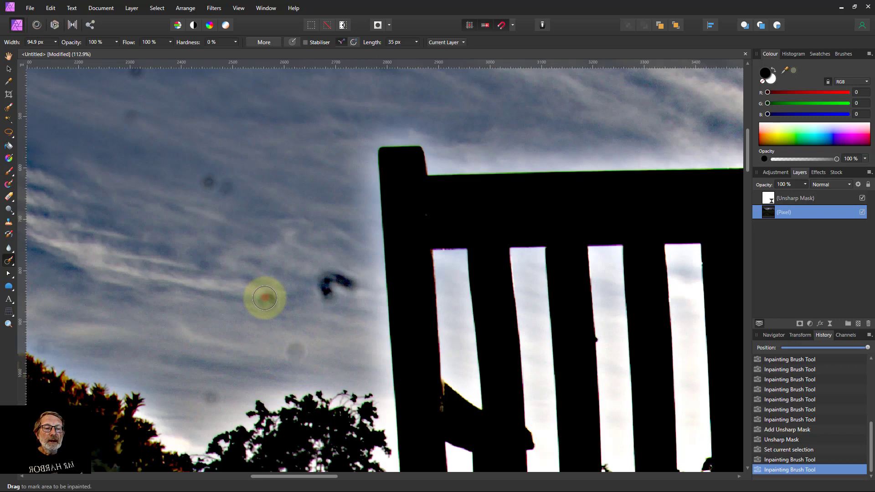
pyautogui.click(265, 298)
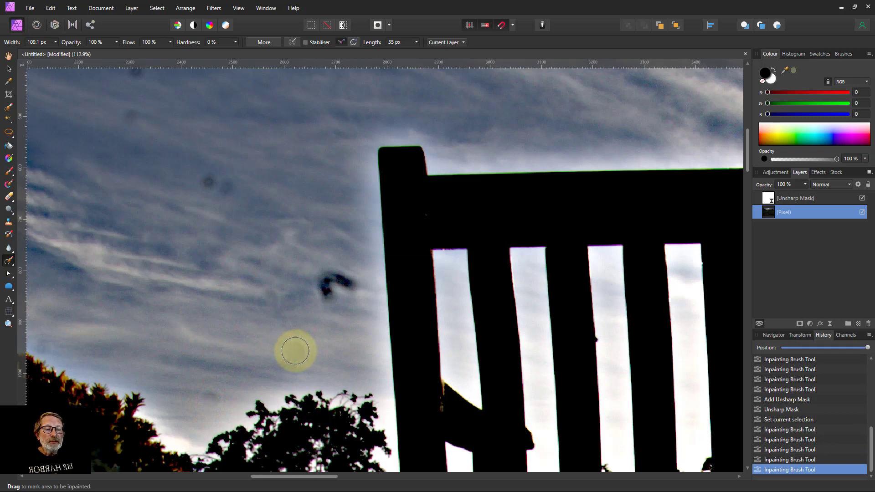
pyautogui.moveTo(348, 279)
pyautogui.mouseDown()
pyautogui.moveTo(325, 276)
pyautogui.moveTo(346, 339)
pyautogui.moveTo(333, 289)
pyautogui.mouseUp()
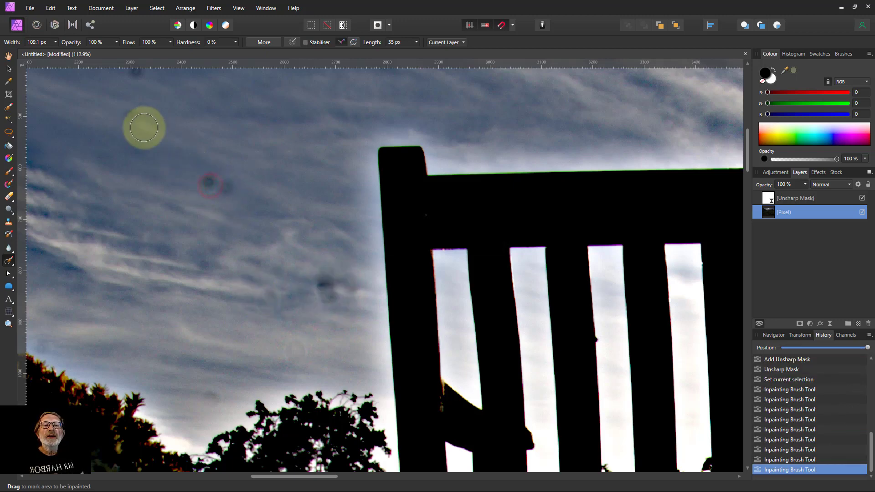
pyautogui.click(131, 121)
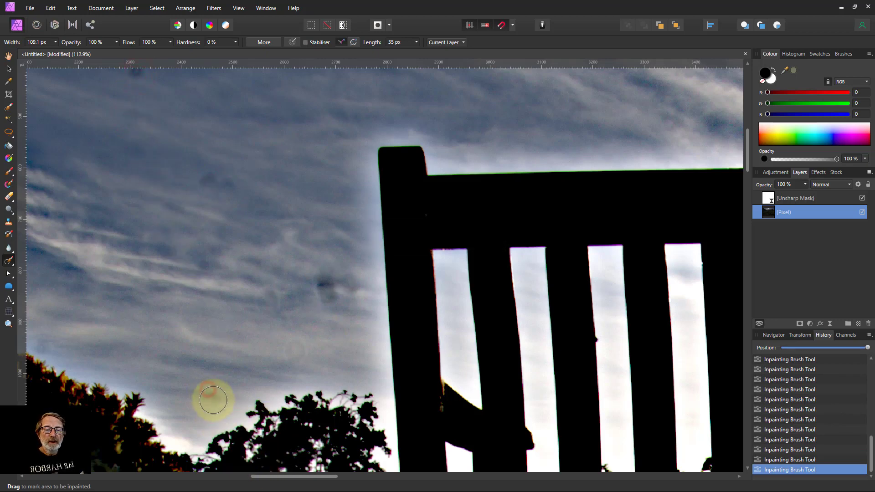
# Step: Inpaint the remaining dust spots in the upper-left sky, up to the photo's top edge
pyautogui.scroll(3, 269, 242)
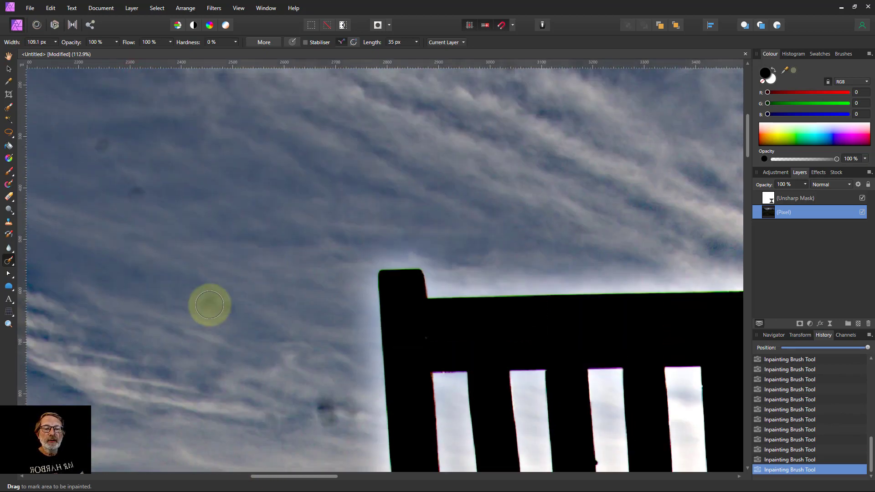
pyautogui.click(211, 305)
pyautogui.click(137, 190)
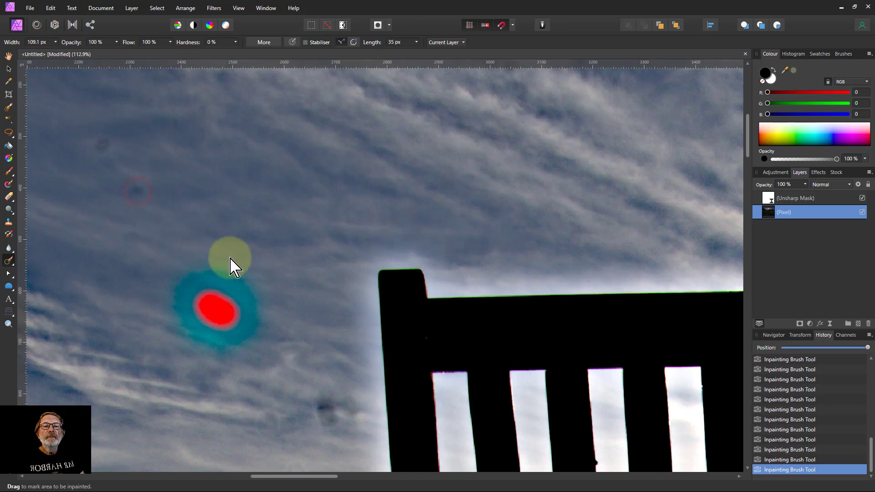
pyautogui.scroll(4, 315, 196)
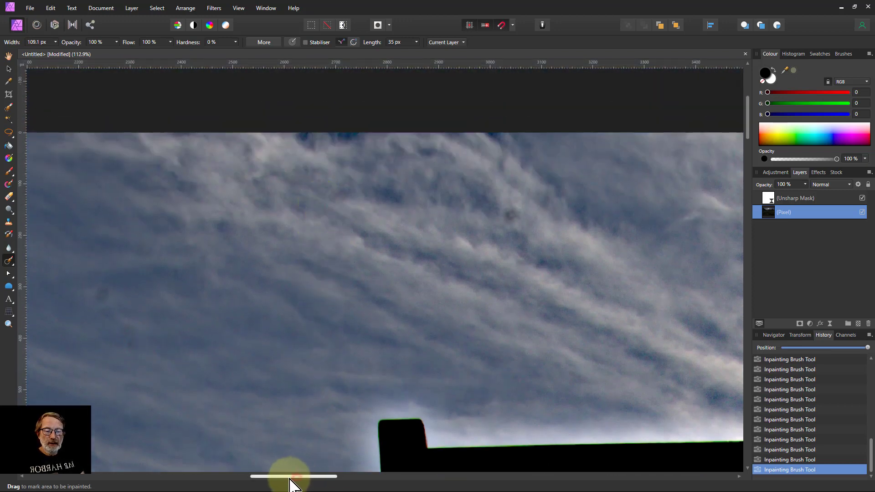
pyautogui.moveTo(290, 477); pyautogui.dragTo(234, 478)
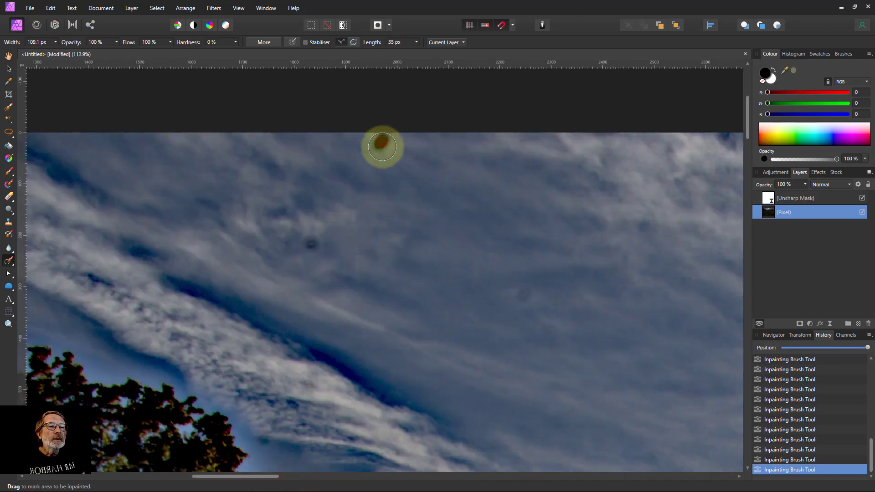
pyautogui.click(382, 146)
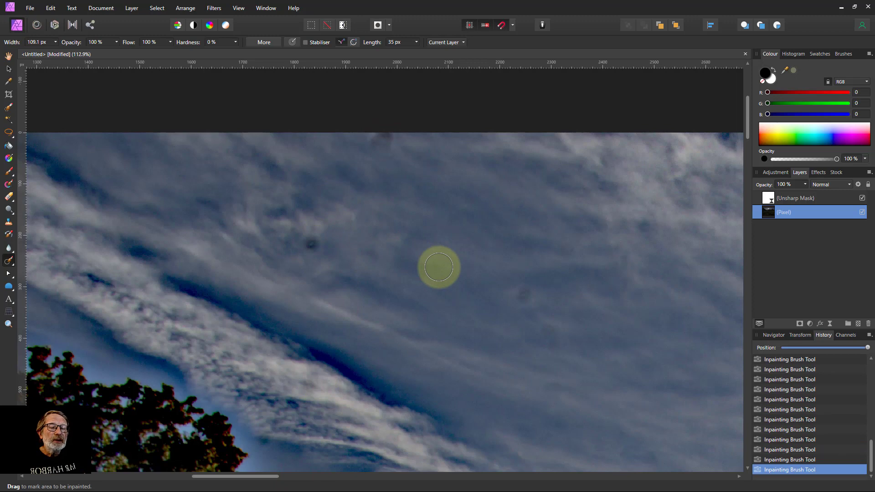
pyautogui.click(524, 295)
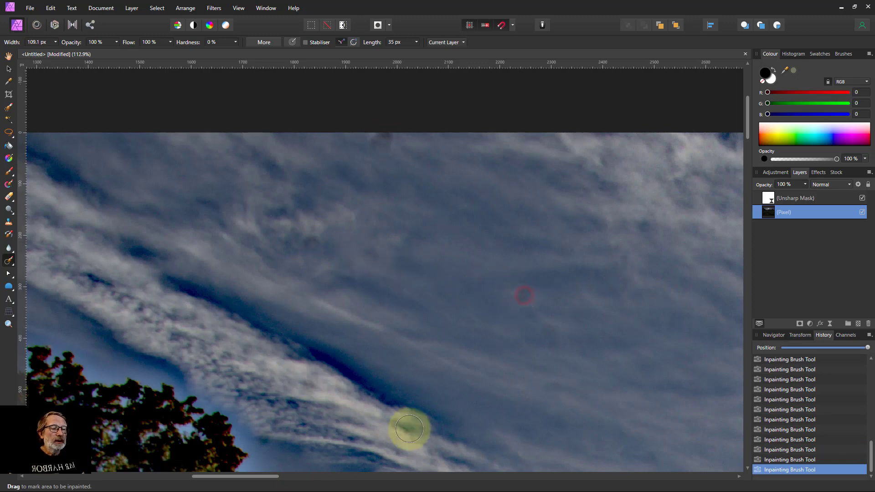
# Step: Inpaint the faint dust spots in the blue sky to the upper right of the bench
pyautogui.moveTo(269, 476); pyautogui.dragTo(552, 476)
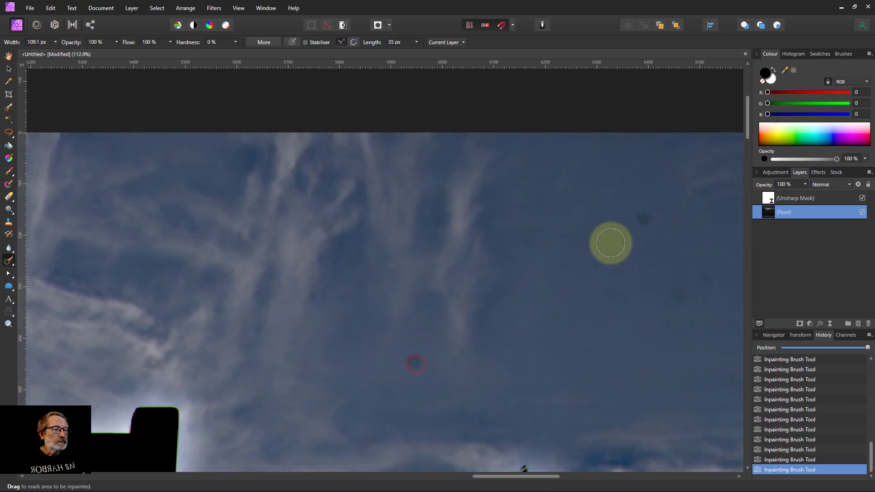
pyautogui.keyDown('shift'); pyautogui.click(643, 214); pyautogui.keyUp('shift')
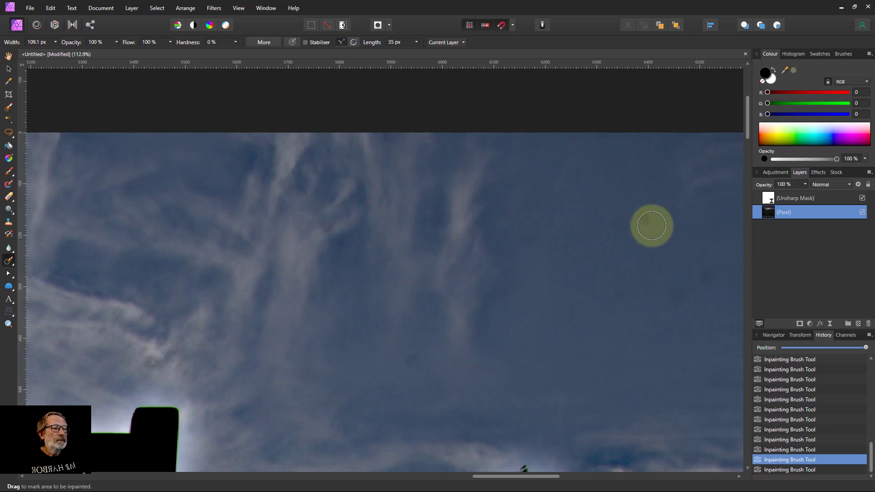
pyautogui.click(645, 221)
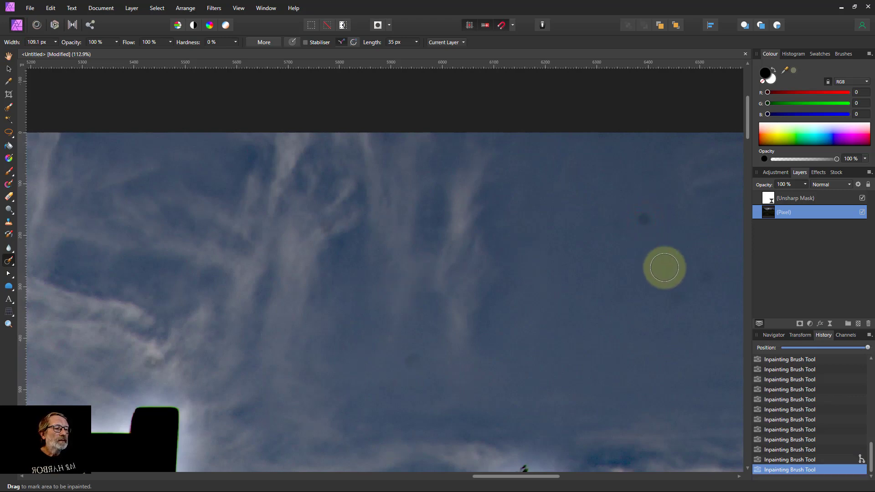
pyautogui.click(412, 360)
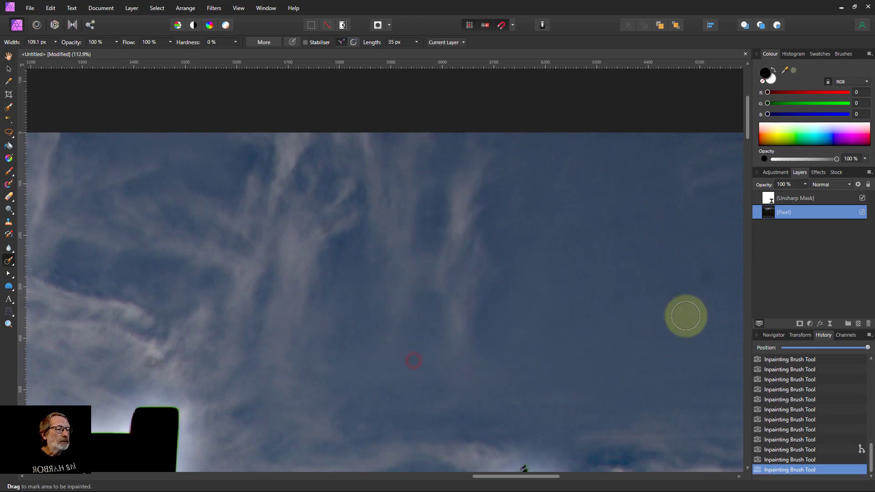
pyautogui.click(704, 276)
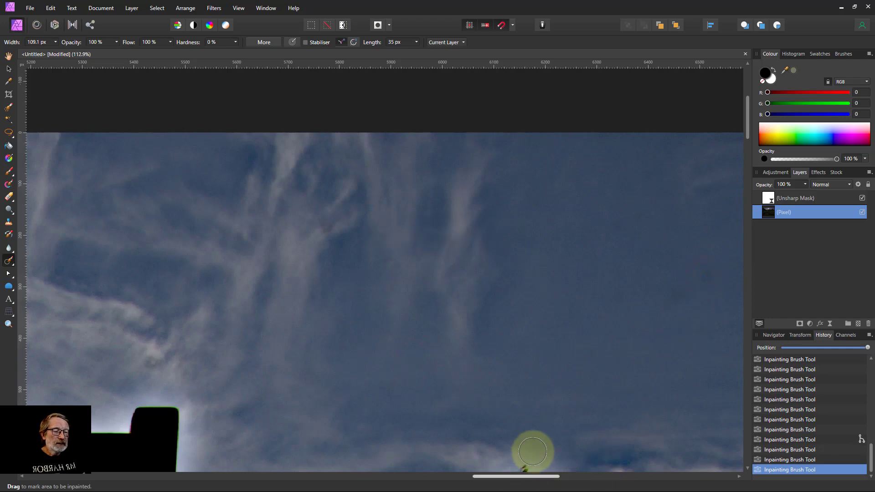
# Step: Inpaint the dark dust spots in the sky above the tall tree near the photo's upper-right corner
pyautogui.scroll(-1, 547, 433)
pyautogui.moveTo(518, 476); pyautogui.dragTo(633, 477)
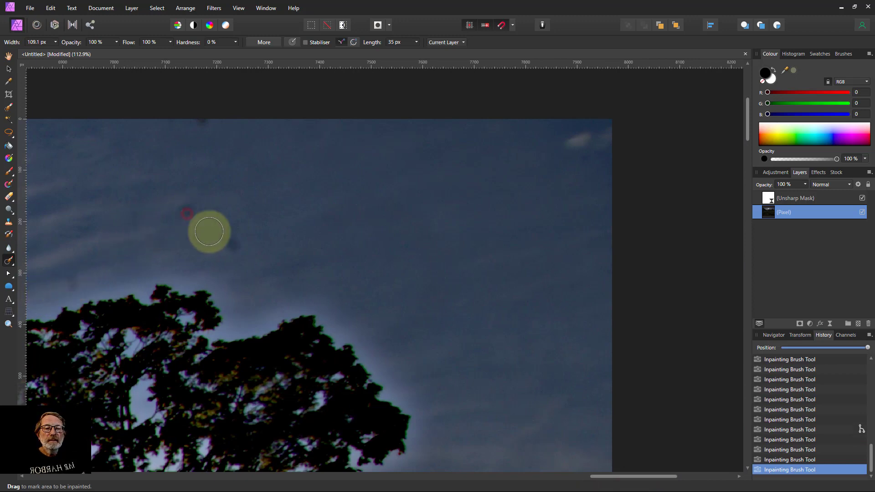
pyautogui.click(234, 244)
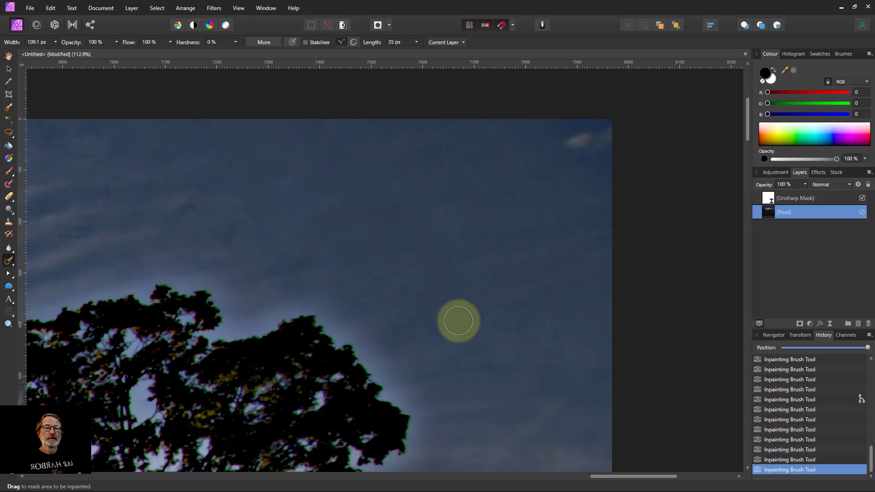
# Step: Examine the colour fringes around the leaves between the bench slats with the Unsharp Mask filter hidden and shown
pyautogui.hotkey('ctrl', '0')
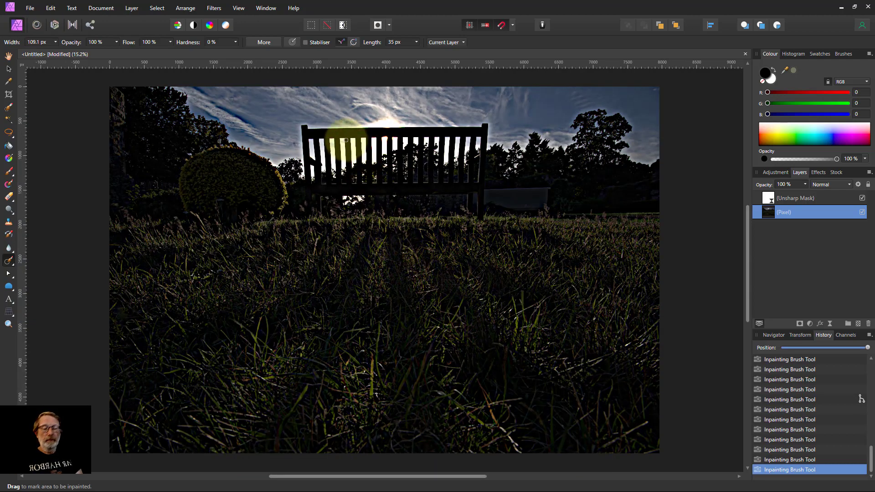
pyautogui.scroll(10, 346, 140)
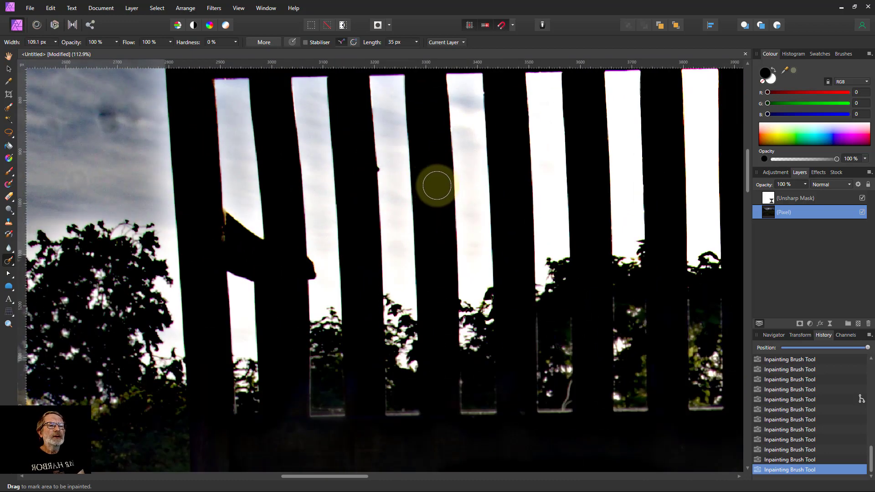
pyautogui.scroll(4, 437, 186)
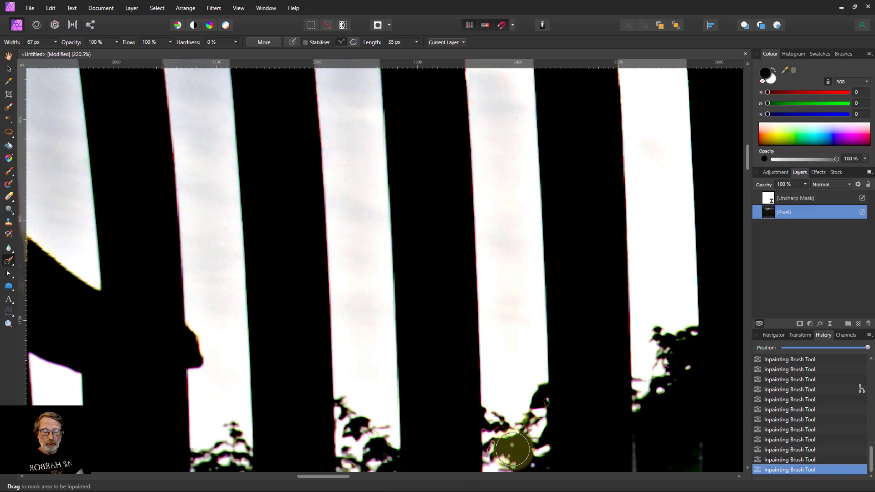
pyautogui.scroll(5, 512, 448)
pyautogui.scroll(-2, 469, 332)
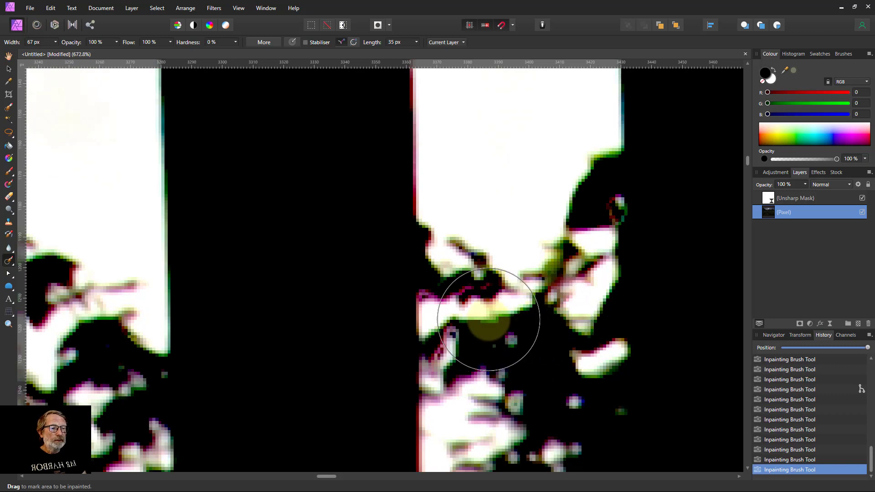
pyautogui.click(771, 200)
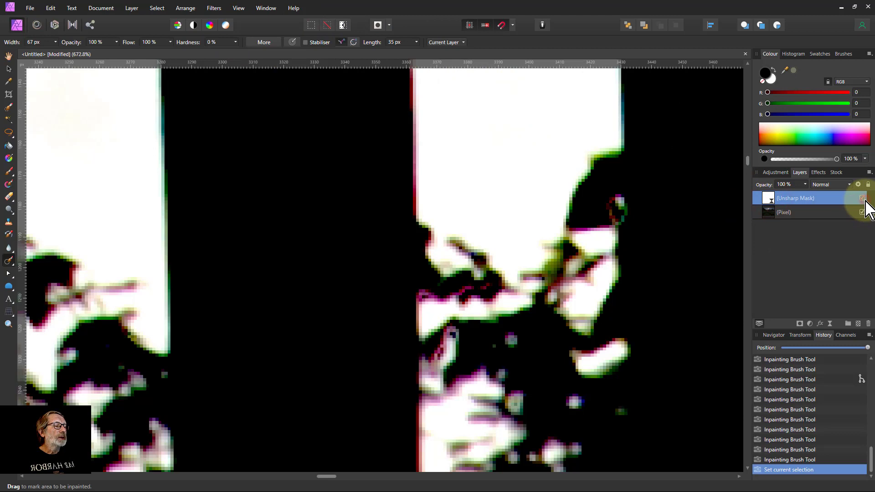
pyautogui.click(862, 198)
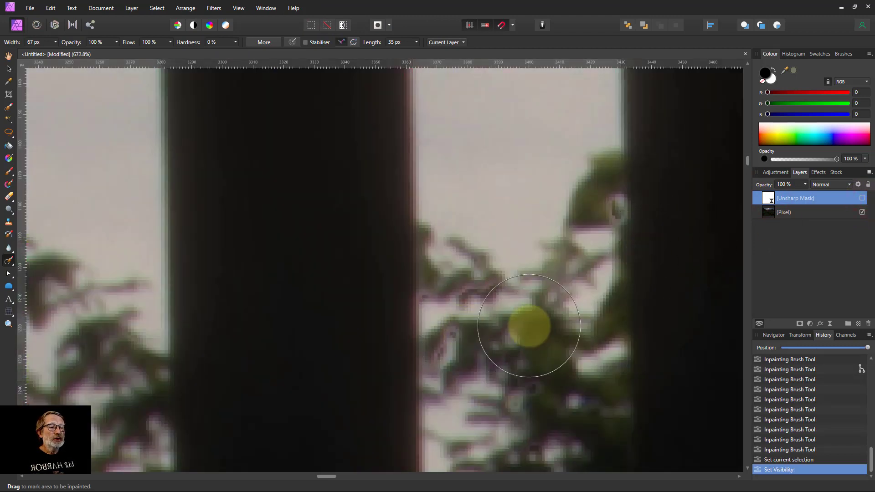
pyautogui.click(862, 198)
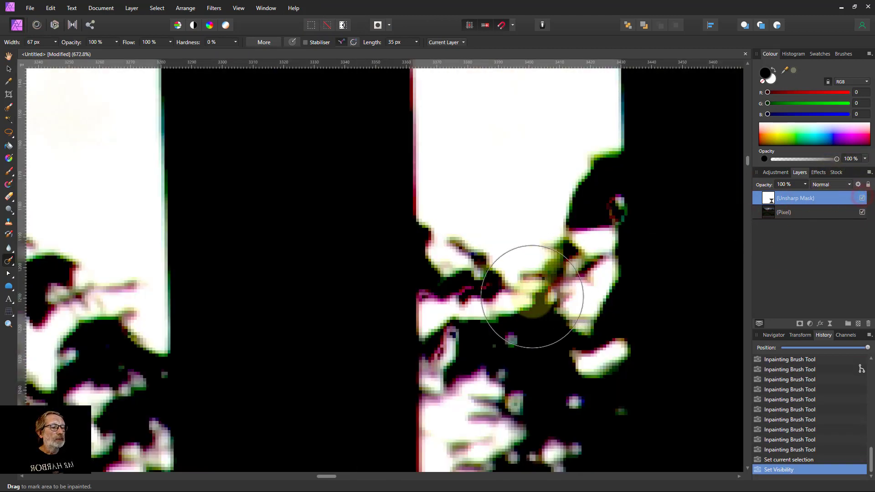
# Step: Apply the Chromatic Aberration filter to the Pixel layer and check the fringes around the leaves and slats
pyautogui.click(775, 212)
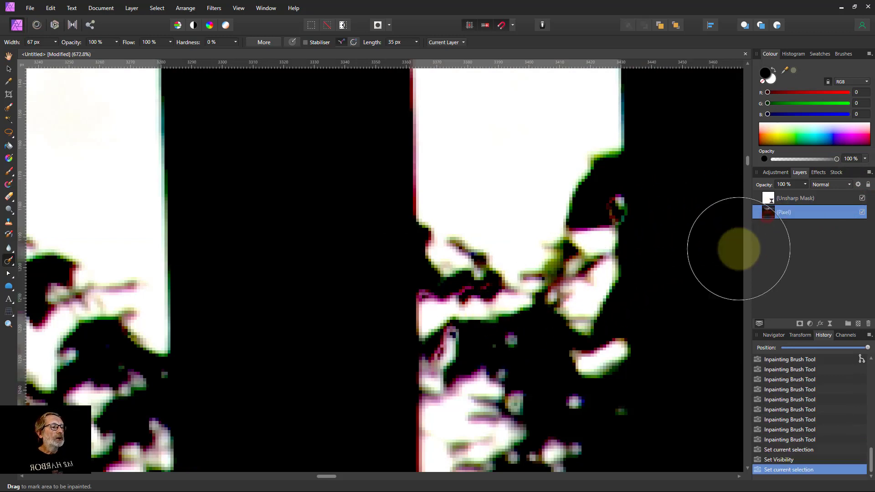
pyautogui.click(213, 9)
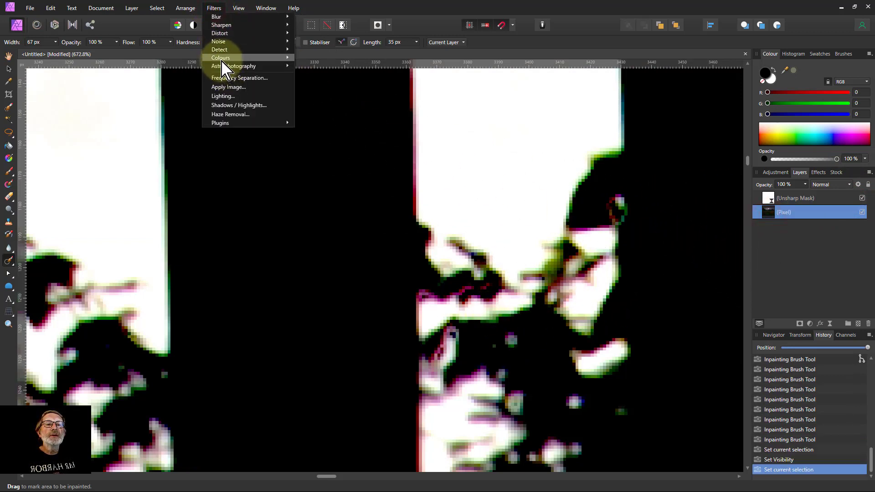
pyautogui.moveTo(265, 59)
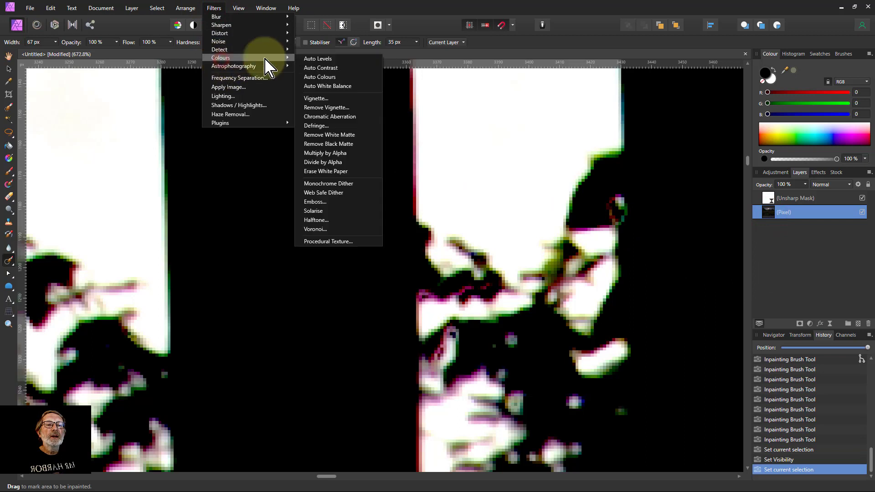
pyautogui.click(328, 116)
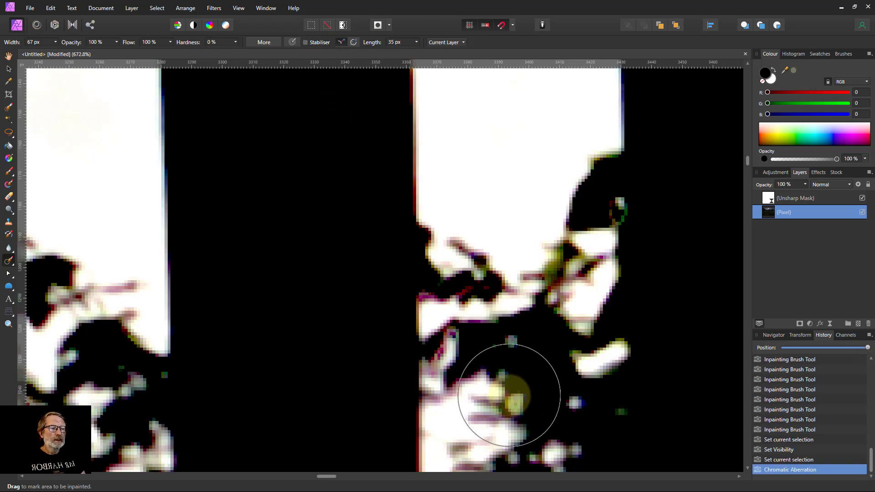
pyautogui.click(549, 248)
pyautogui.click(590, 390)
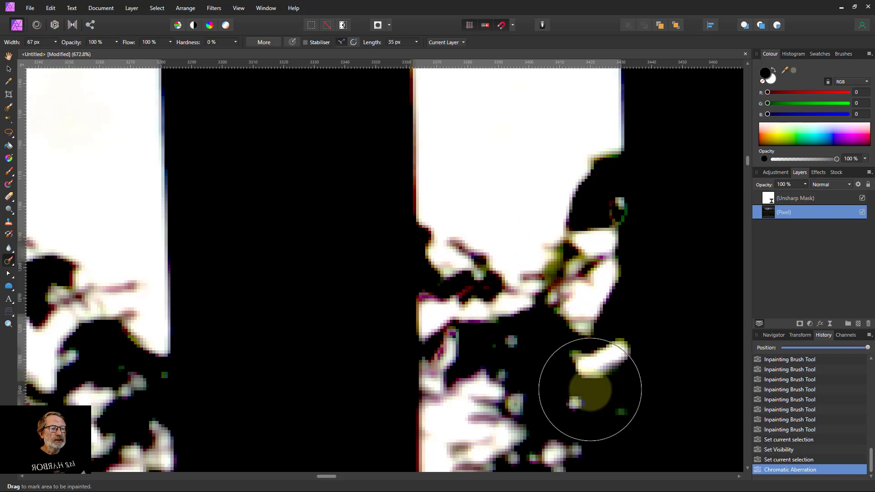
pyautogui.click(862, 199)
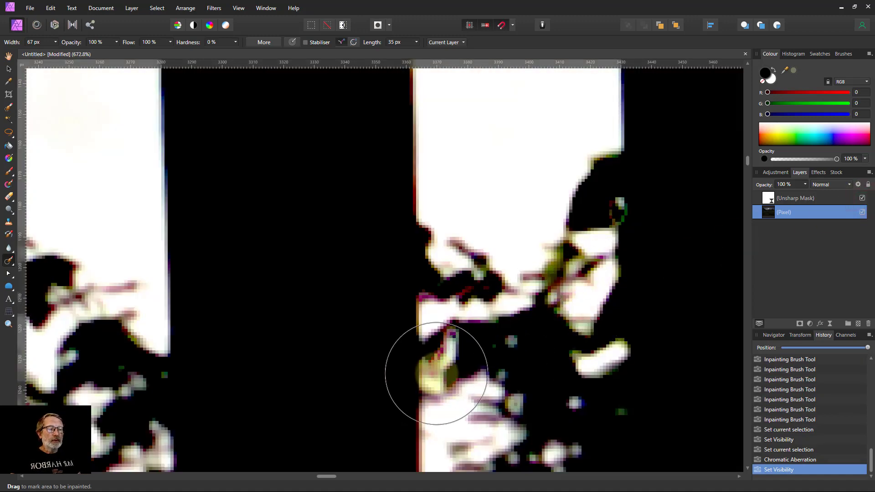
# Step: Defringe the Pixel layer with the fringe colour sampled from a magenta leaf edge, complementary hue also removed and edge brightness threshold 34%
pyautogui.scroll(2, 455, 376)
pyautogui.moveTo(451, 365)
pyautogui.mouseDown()
pyautogui.moveTo(449, 302)
pyautogui.moveTo(432, 323)
pyautogui.mouseUp()
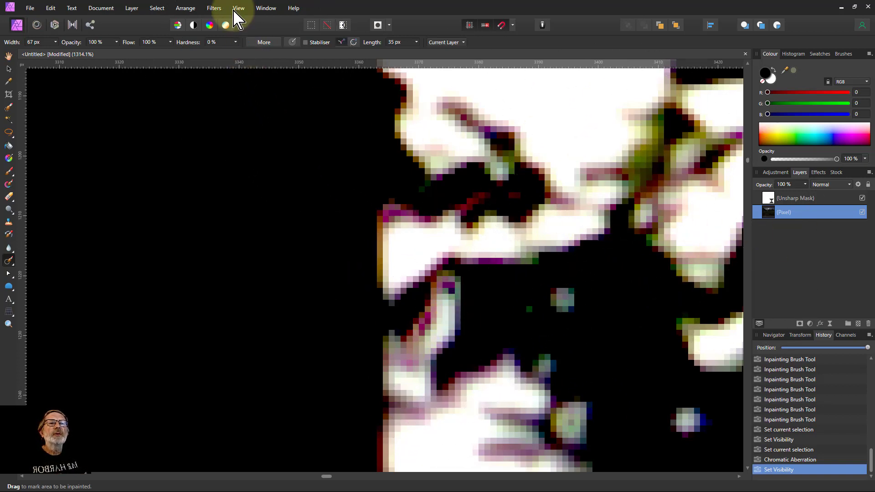
pyautogui.click(215, 9)
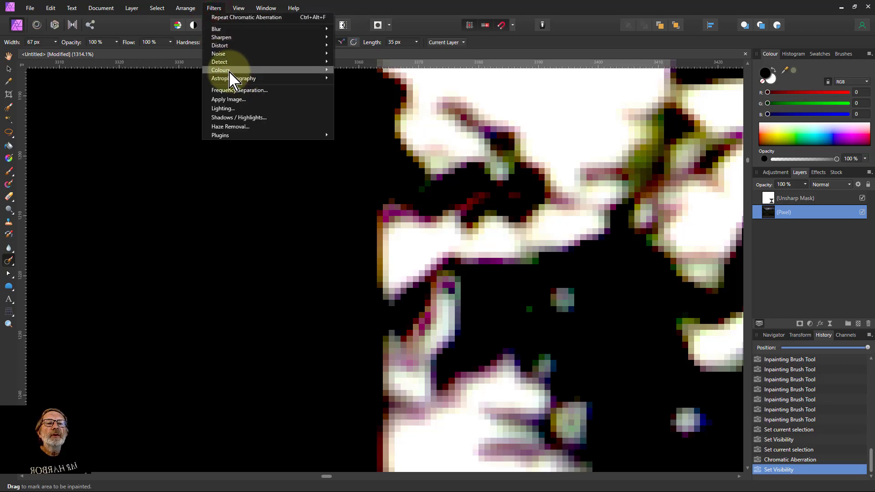
pyautogui.moveTo(255, 70)
pyautogui.click(361, 139)
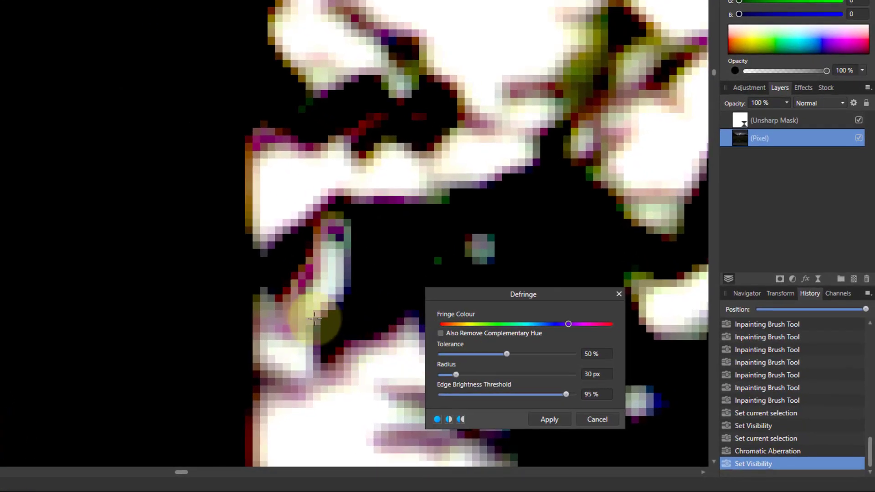
pyautogui.click(308, 271)
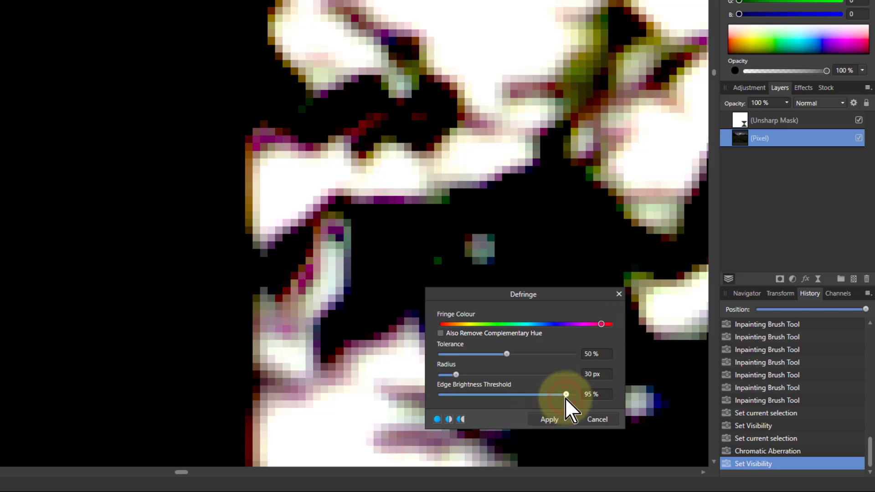
pyautogui.moveTo(566, 394); pyautogui.dragTo(482, 394)
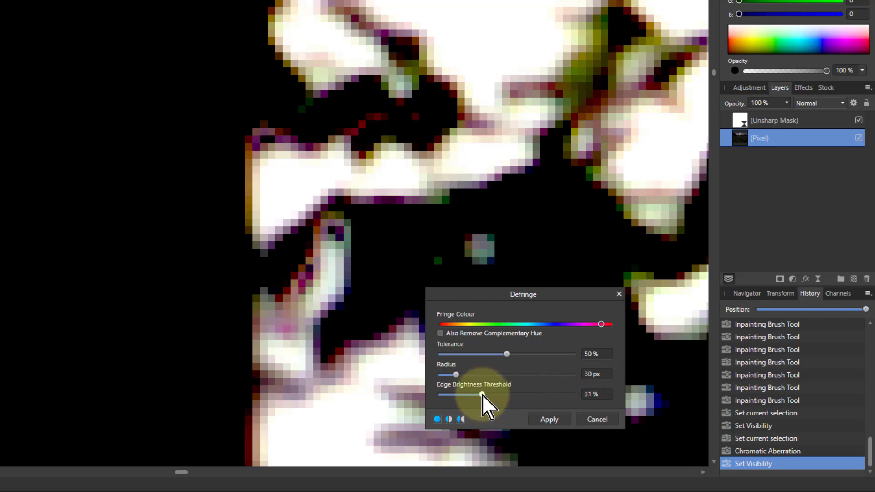
pyautogui.click(441, 333)
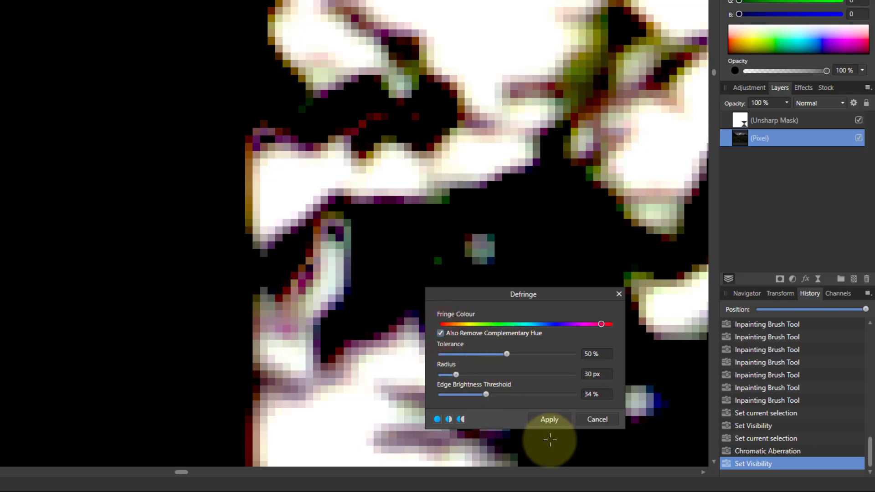
pyautogui.click(547, 420)
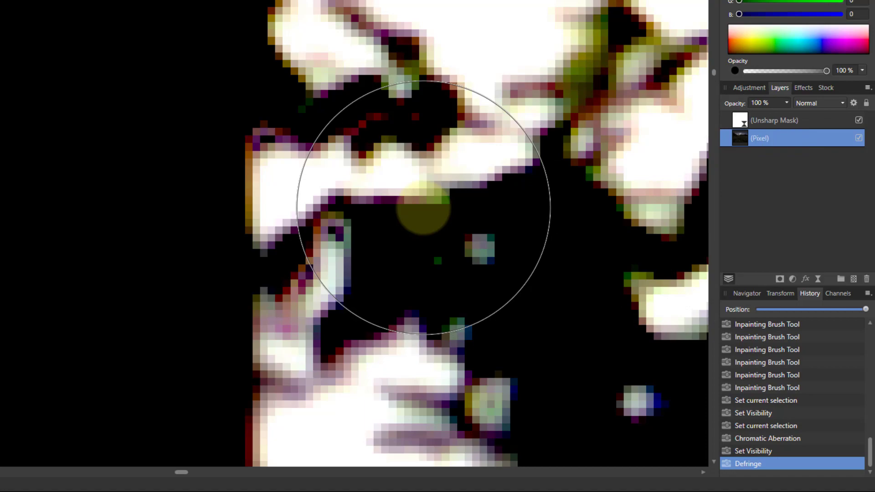
# Step: Check the bench slats and grass for flaws and inpaint the bright specks in the grass below the round bush
pyautogui.hotkey('ctrl', '0')
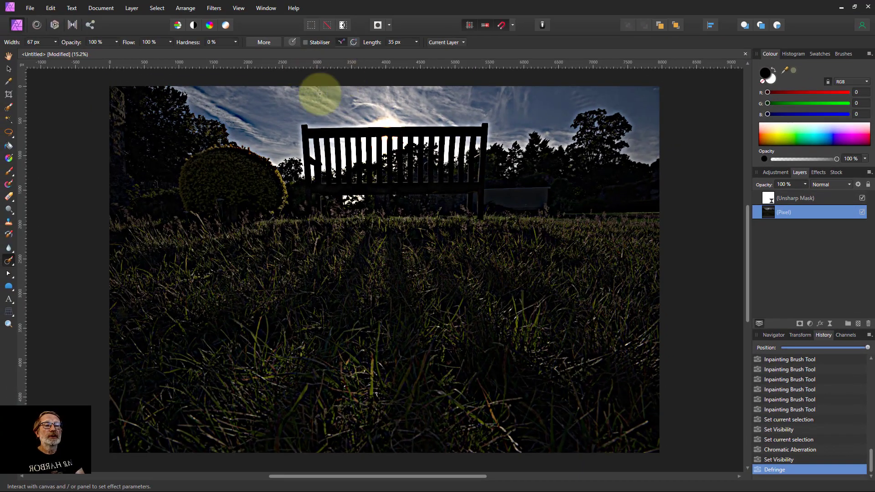
pyautogui.scroll(8, 400, 133)
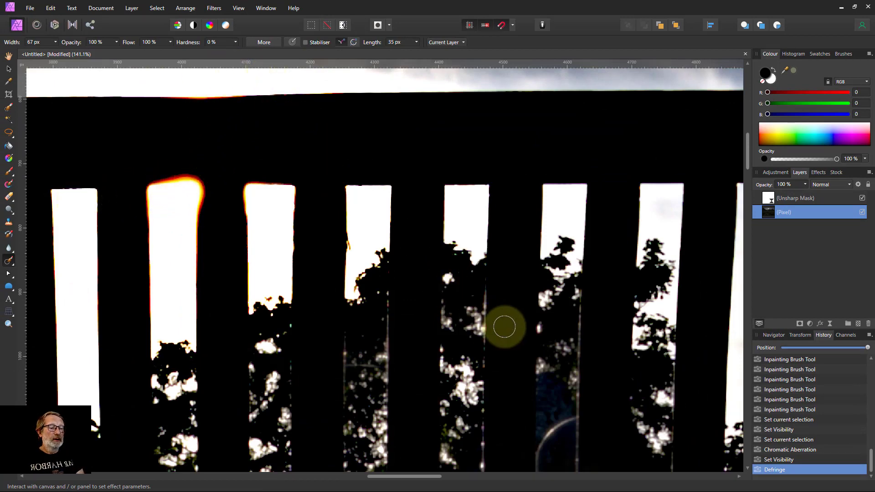
pyautogui.scroll(-1, 504, 327)
pyautogui.scroll(-2, 509, 326)
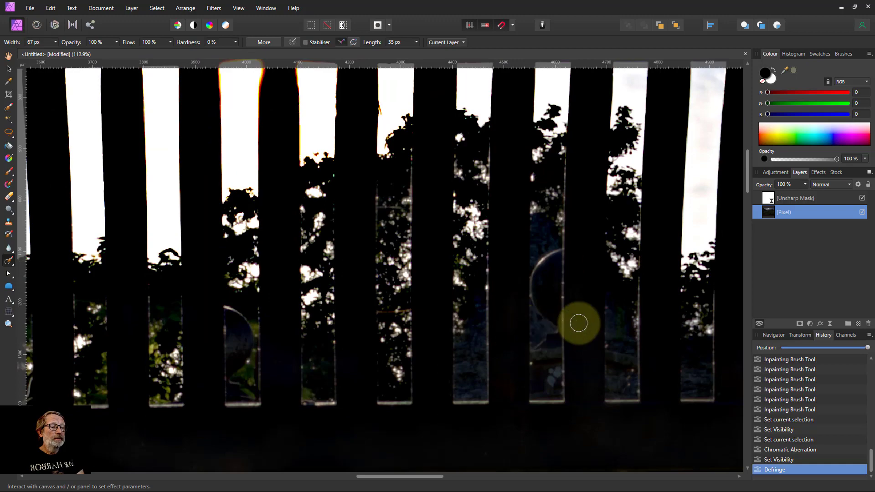
pyautogui.moveTo(404, 479); pyautogui.dragTo(317, 479)
pyautogui.scroll(-6, 503, 423)
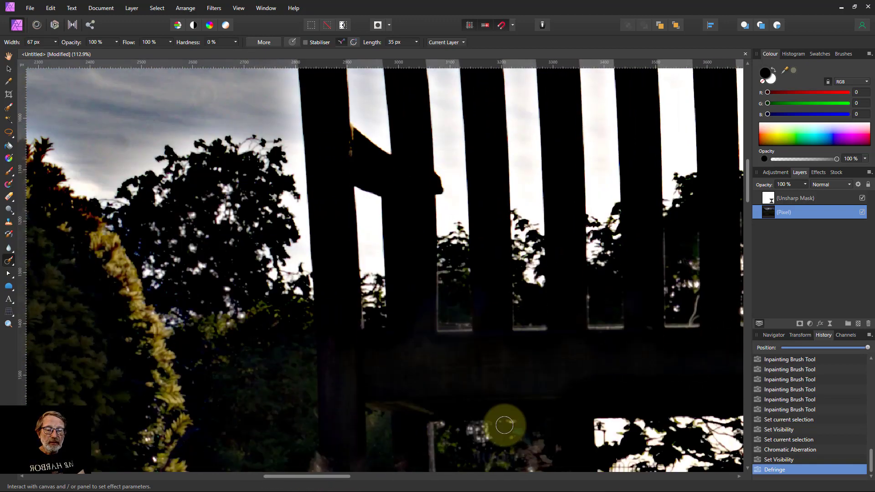
pyautogui.scroll(-5, 503, 423)
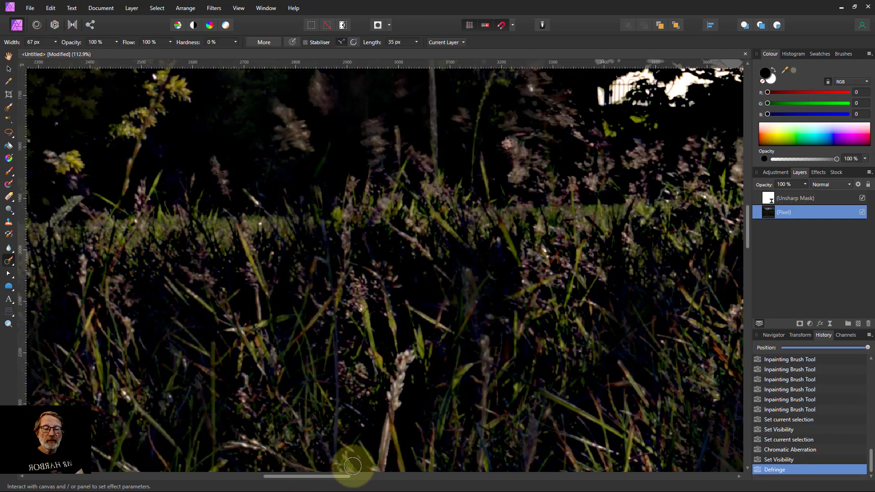
pyautogui.moveTo(327, 478); pyautogui.dragTo(248, 478)
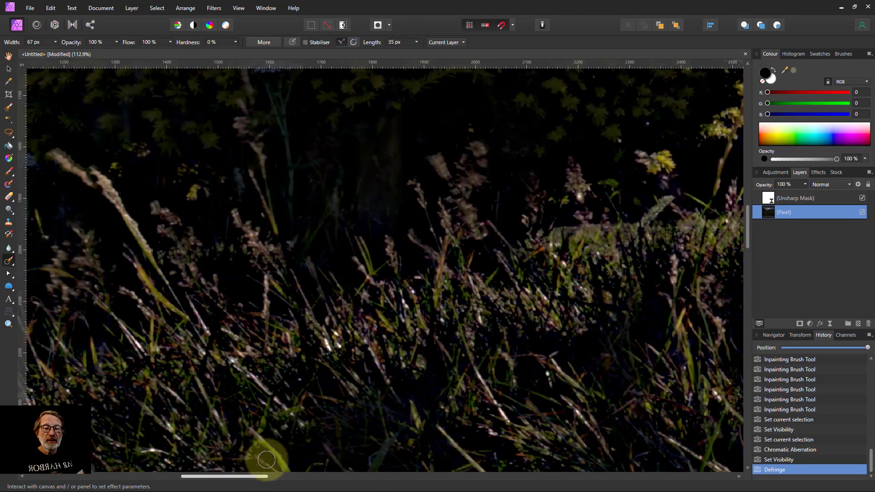
pyautogui.click(328, 349)
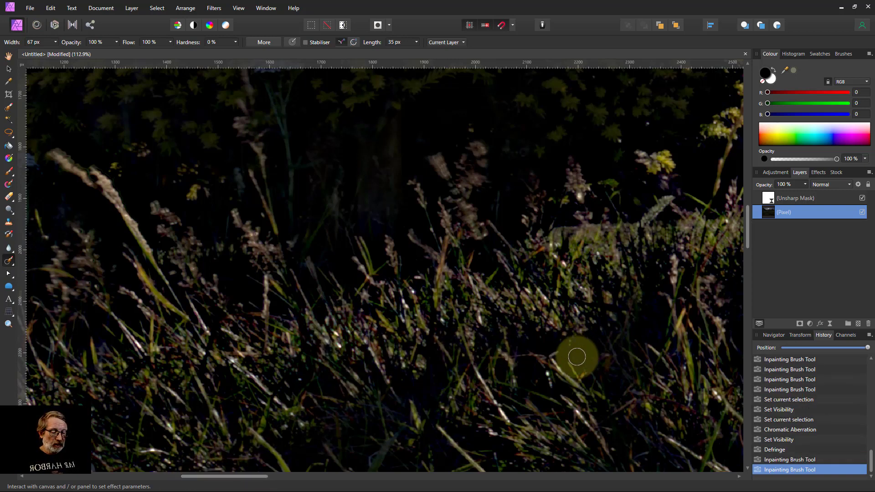
# Step: Examine the grass edge and dark trees to the right of the bench for remaining specks
pyautogui.scroll(-8, 503, 335)
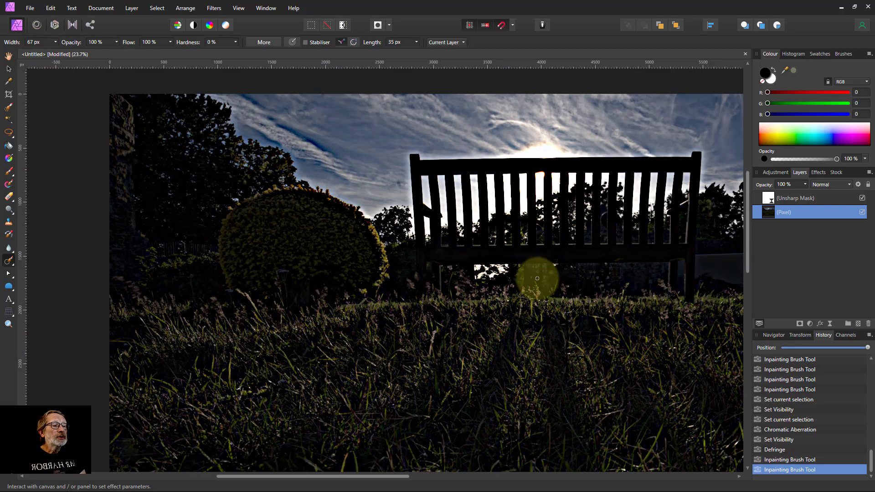
pyautogui.moveTo(388, 477); pyautogui.dragTo(518, 472)
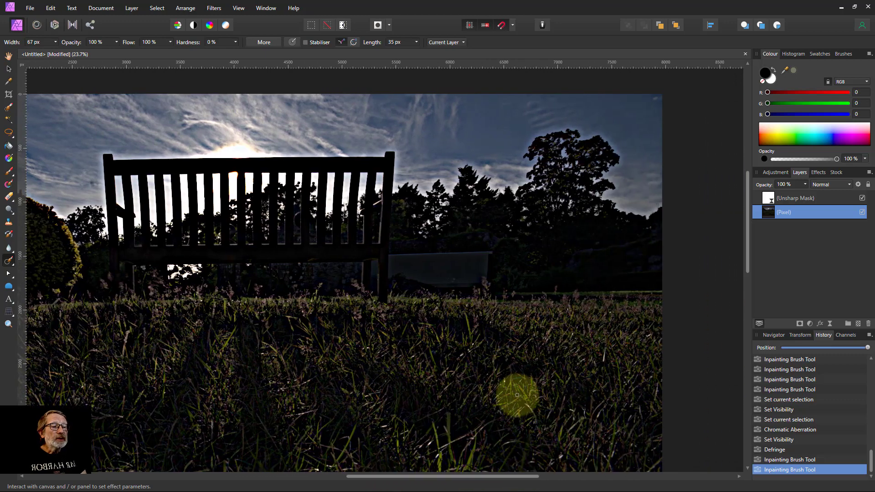
pyautogui.scroll(8, 536, 246)
pyautogui.scroll(-3, 524, 239)
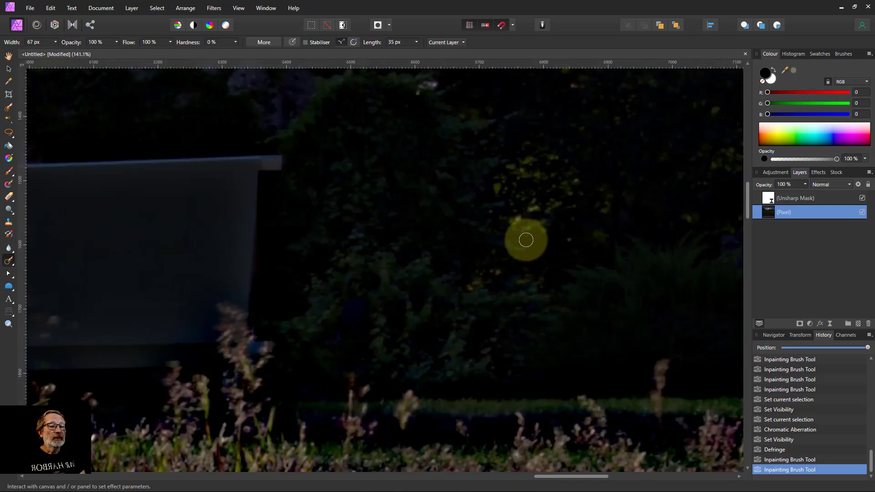
pyautogui.scroll(3, 347, 355)
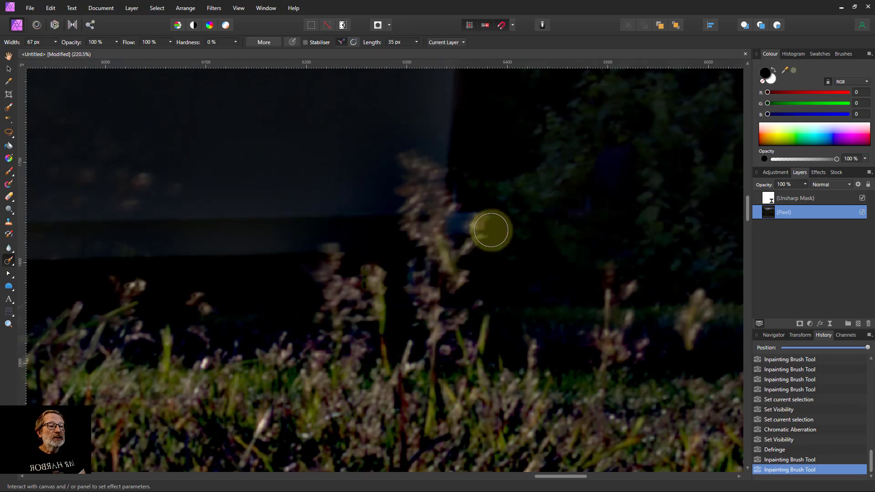
# Step: Delete the live Unsharp Mask filter layer, keeping only the Pixel layer
pyautogui.hotkey('ctrl', '0')
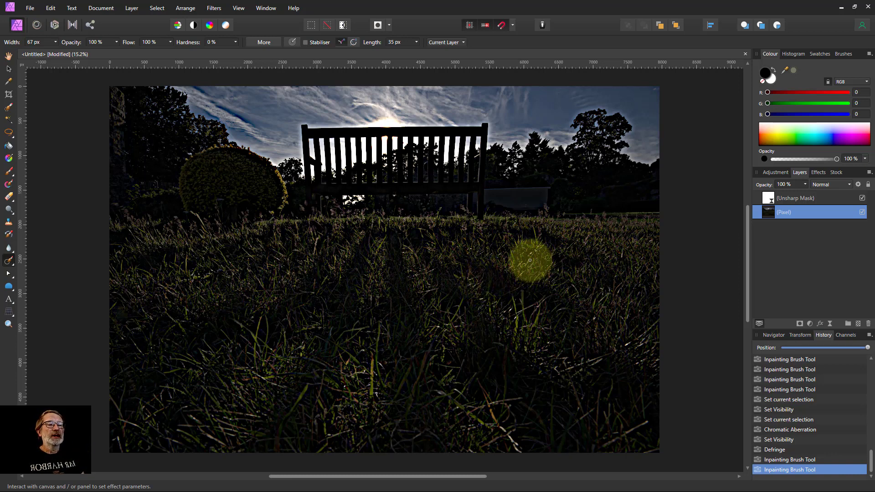
pyautogui.click(780, 200)
pyautogui.press('Delete')
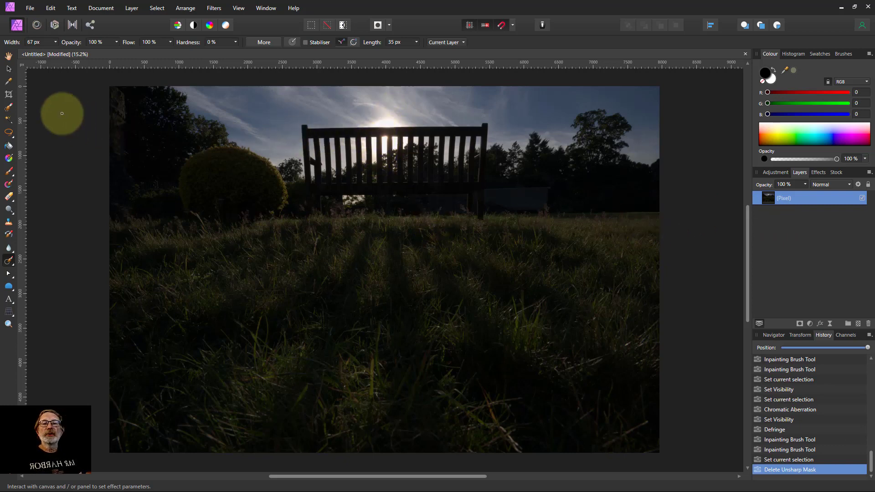
# Step: Straighten the photo by aligning the horizon to the top rail of the bench, from its left post to its right post
pyautogui.click(8, 94)
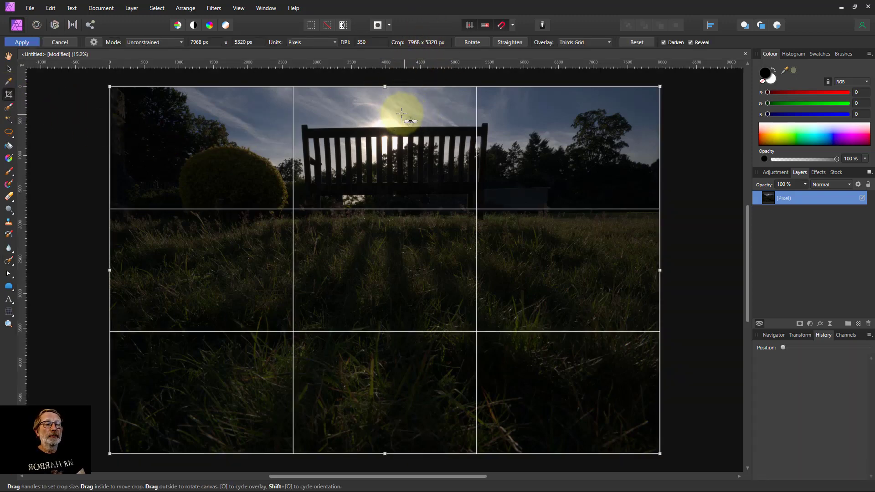
pyautogui.scroll(3, 400, 113)
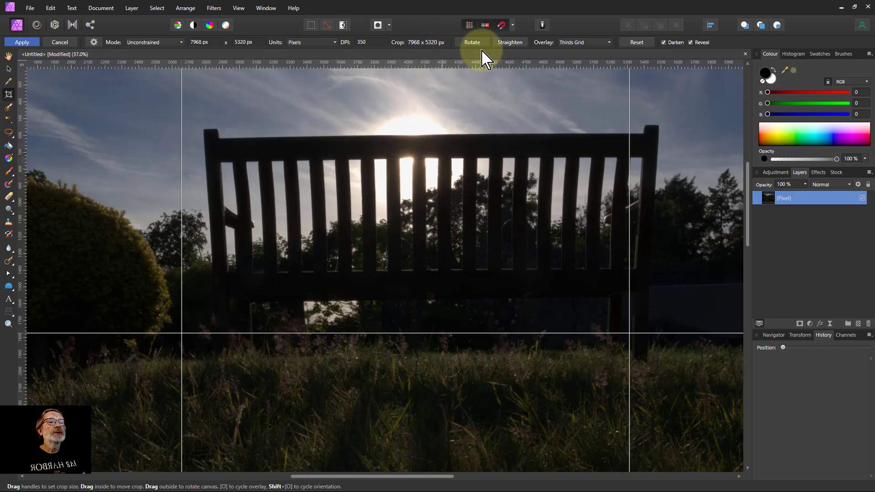
pyautogui.click(511, 42)
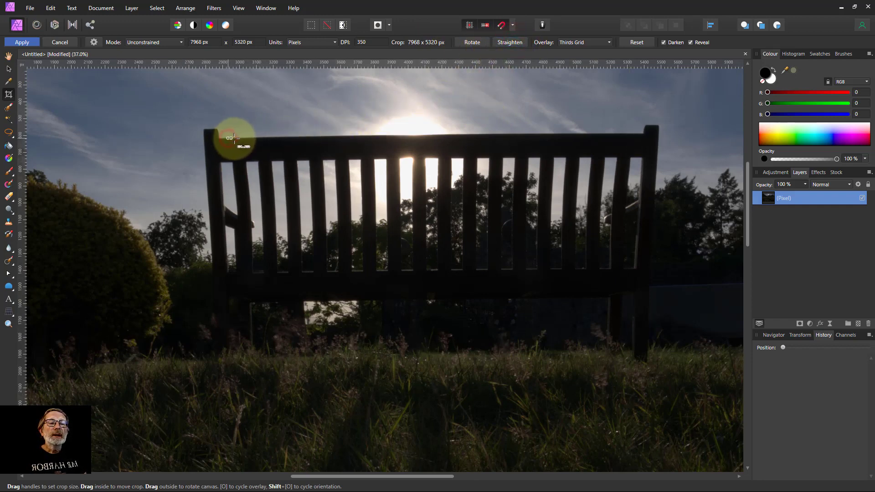
pyautogui.moveTo(227, 138); pyautogui.dragTo(643, 134)
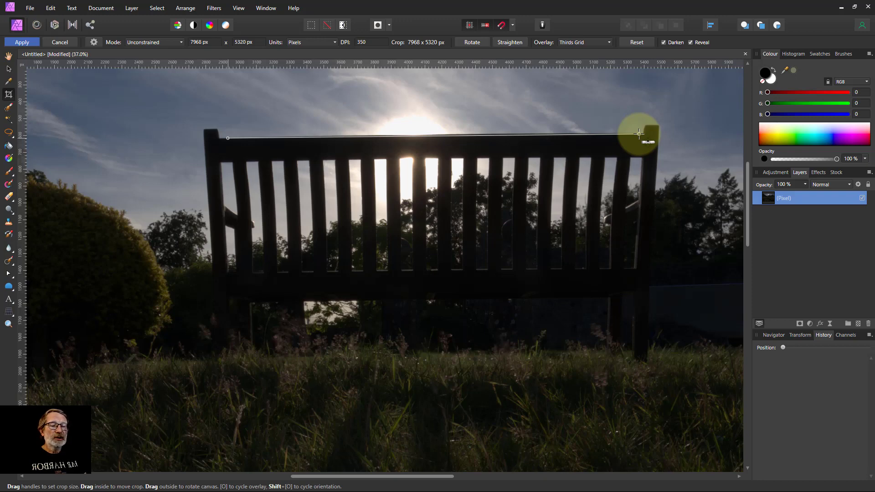
pyautogui.moveTo(639, 133); pyautogui.dragTo(637, 133)
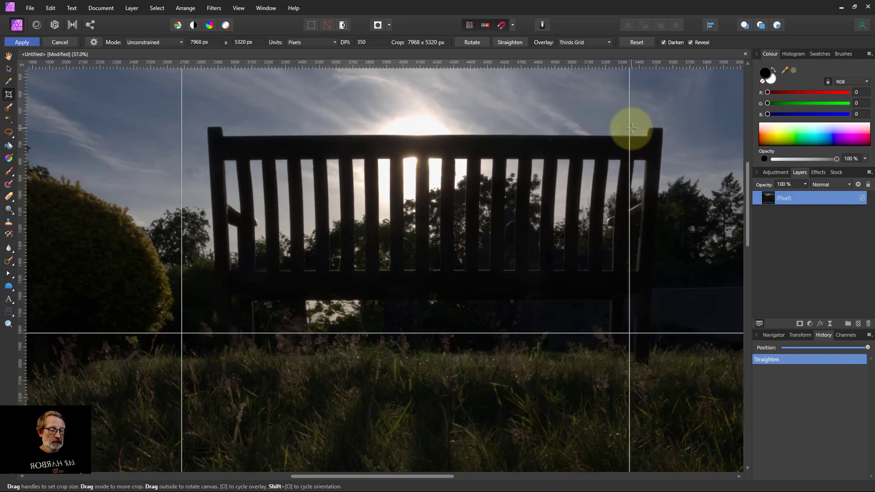
# Step: Crop the straightened photo to about 7169 x 4258 px, removing the blank edges, both dark sides and the lower strip of grass
pyautogui.hotkey('ctrl', '0')
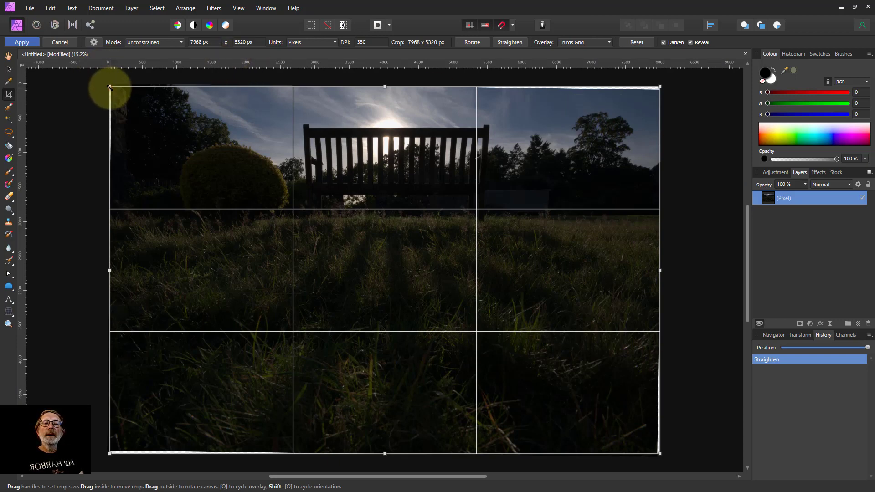
pyautogui.moveTo(116, 90); pyautogui.dragTo(147, 95)
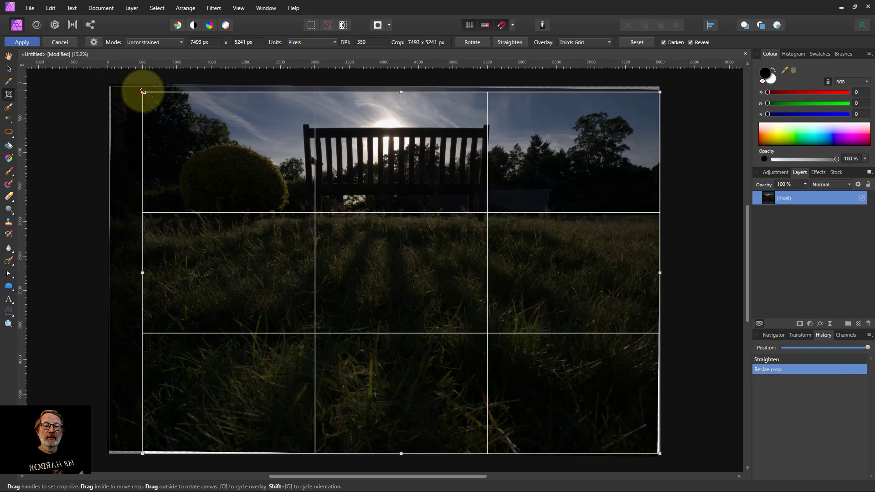
pyautogui.click(142, 91)
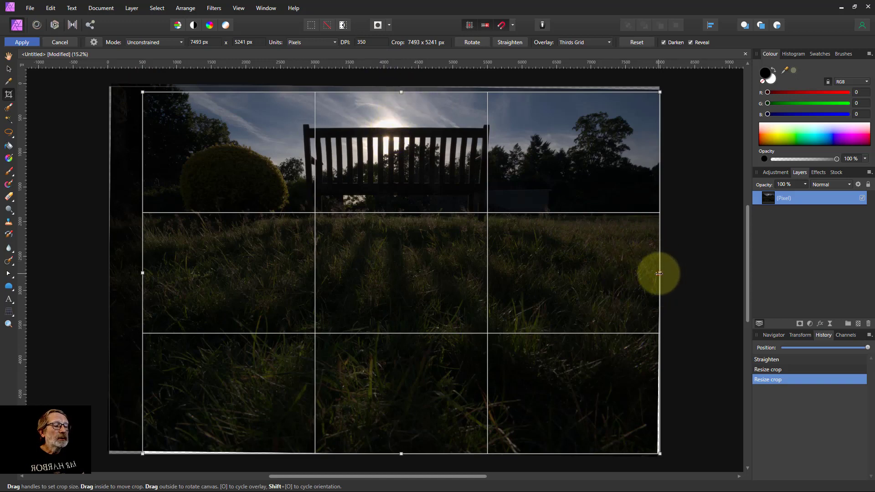
pyautogui.moveTo(659, 273); pyautogui.dragTo(636, 272)
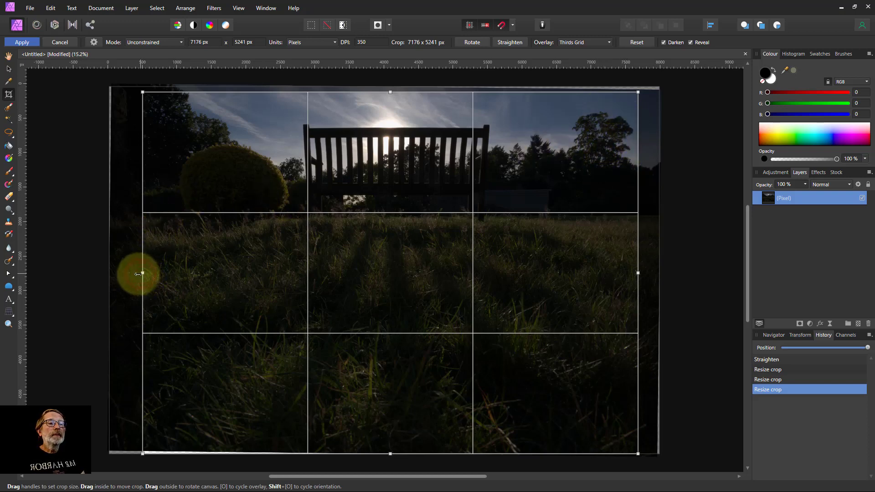
pyautogui.moveTo(138, 273); pyautogui.dragTo(141, 274)
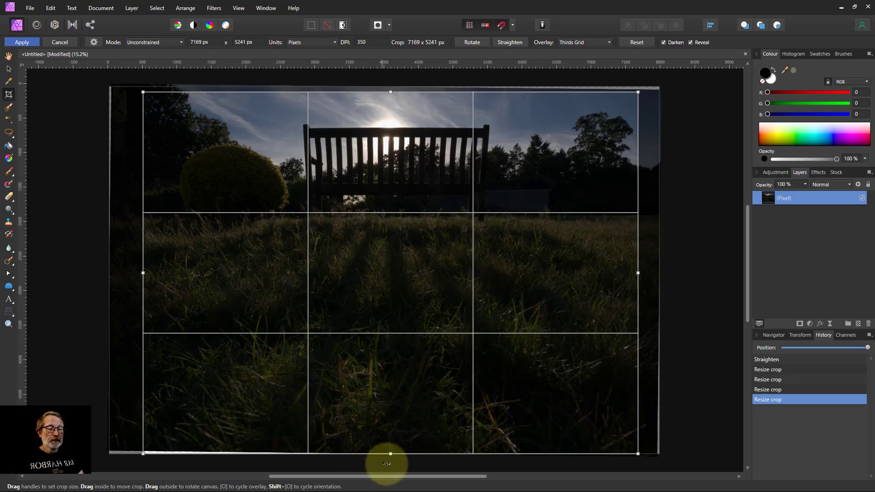
pyautogui.moveTo(391, 454); pyautogui.dragTo(399, 386)
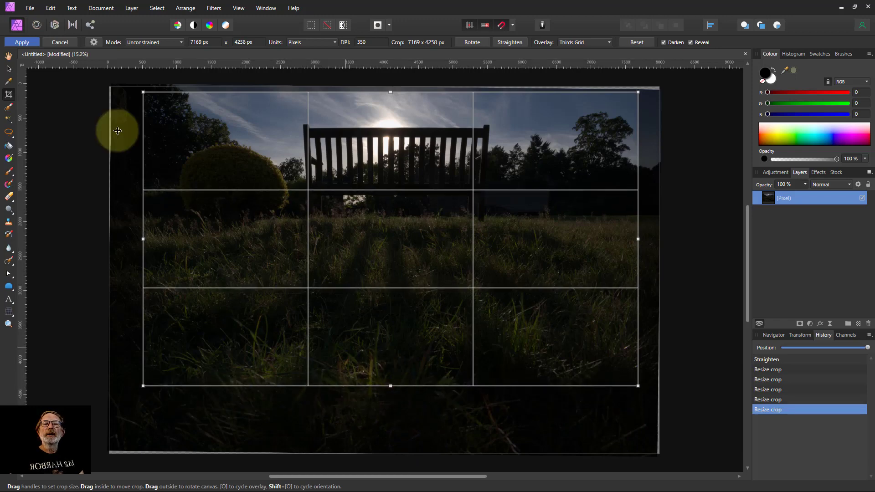
pyautogui.click(21, 43)
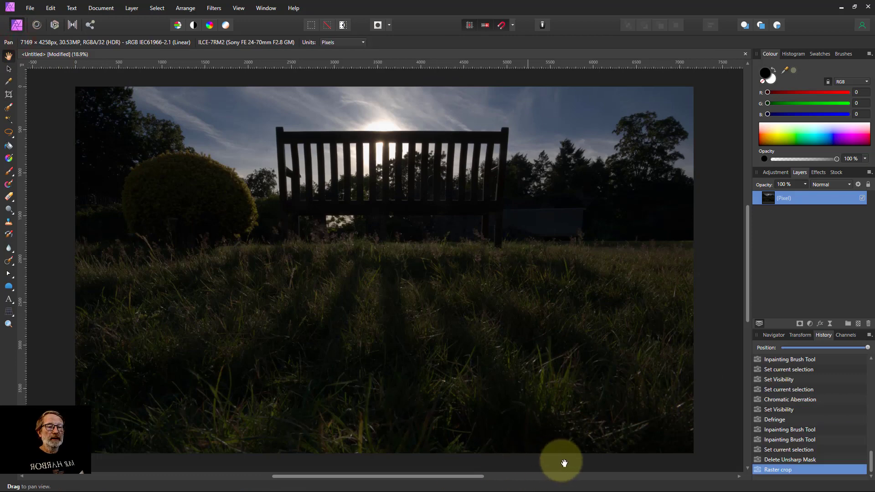
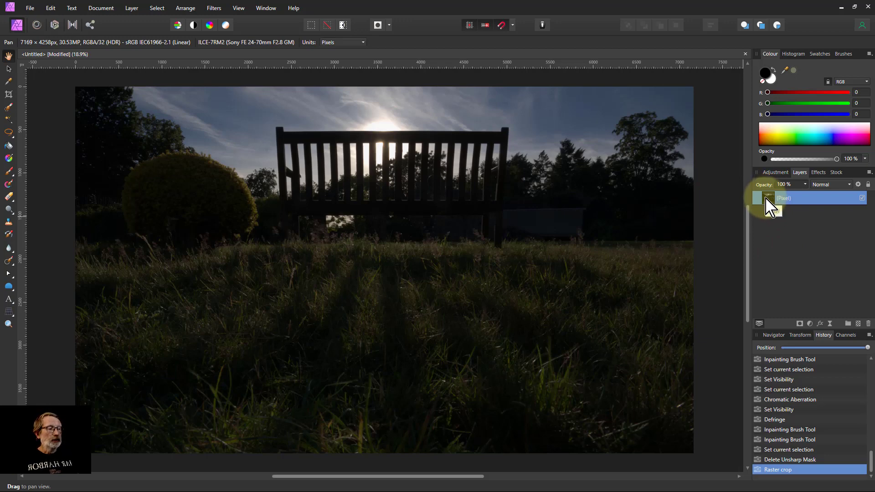
# Step: Duplicate the cropped Pixel layer and start tone mapping the copy
pyautogui.hotkey('ctrl', 'j')
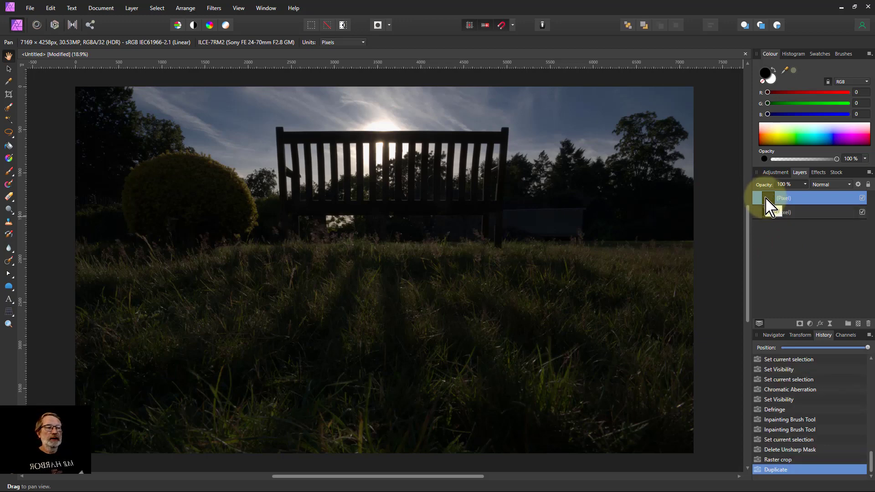
pyautogui.moveTo(766, 205); pyautogui.dragTo(781, 241)
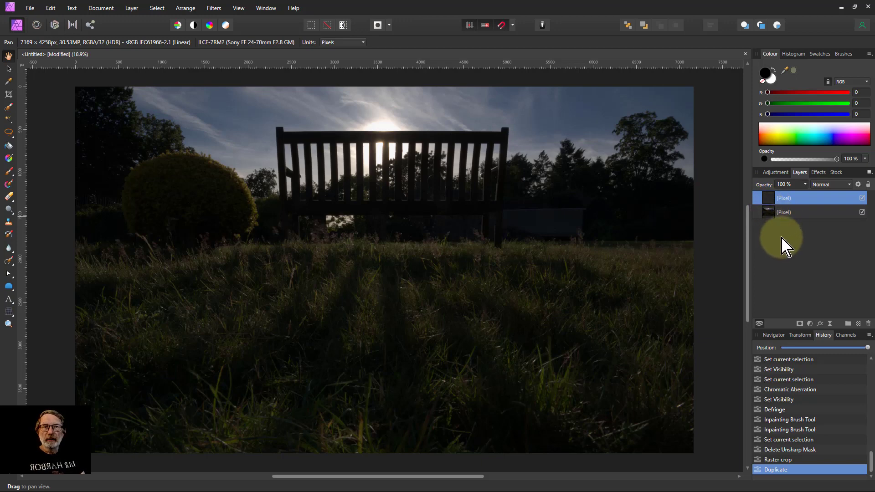
pyautogui.click(72, 25)
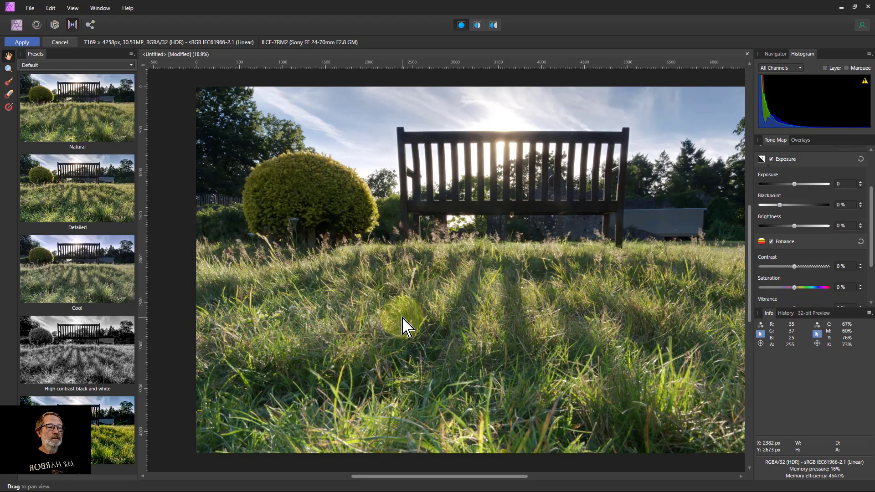
pyautogui.hotkey('ctrl', '0')
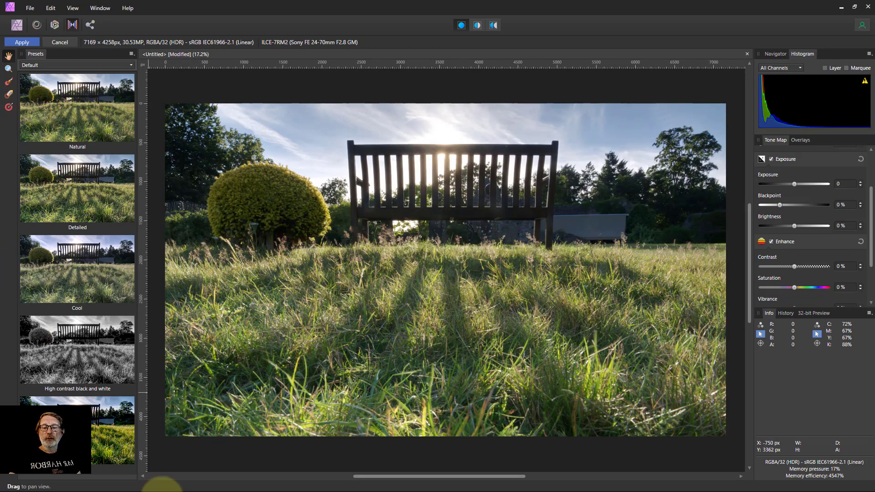
# Step: Apply the strong, saturated colour preset that follows High contrast black and white in the Default tone-mapping presets
pyautogui.click(63, 65)
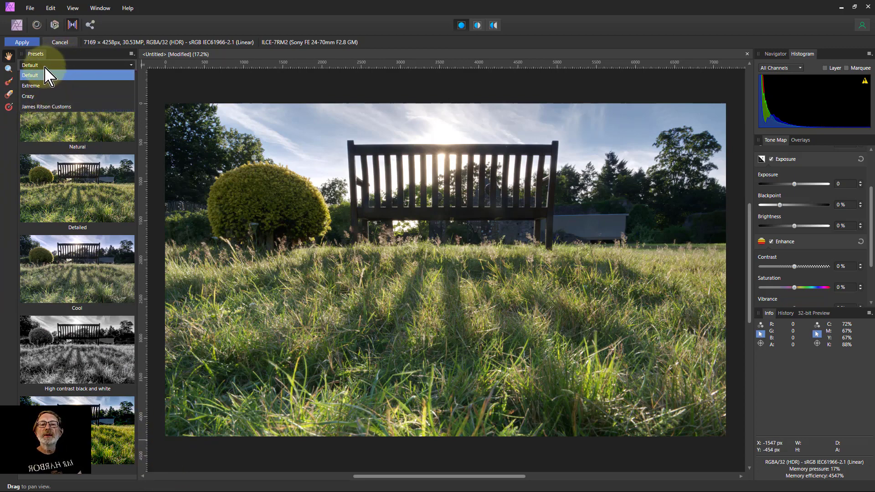
pyautogui.click(47, 72)
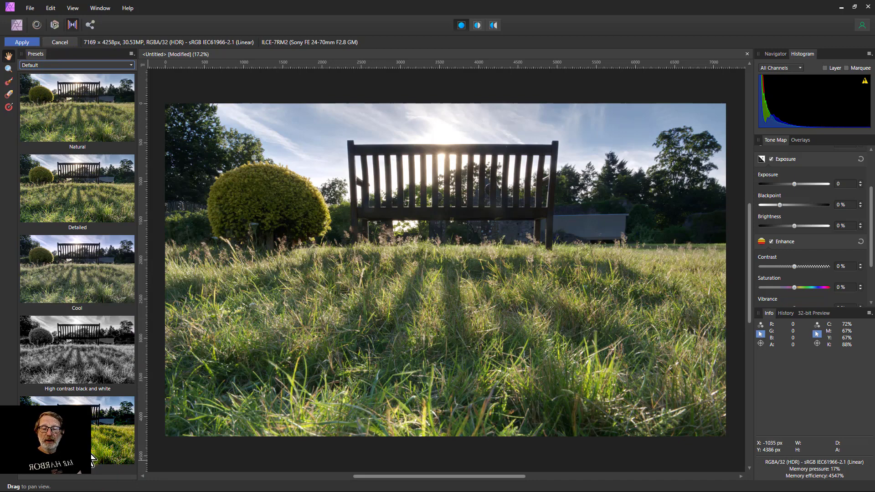
pyautogui.click(100, 455)
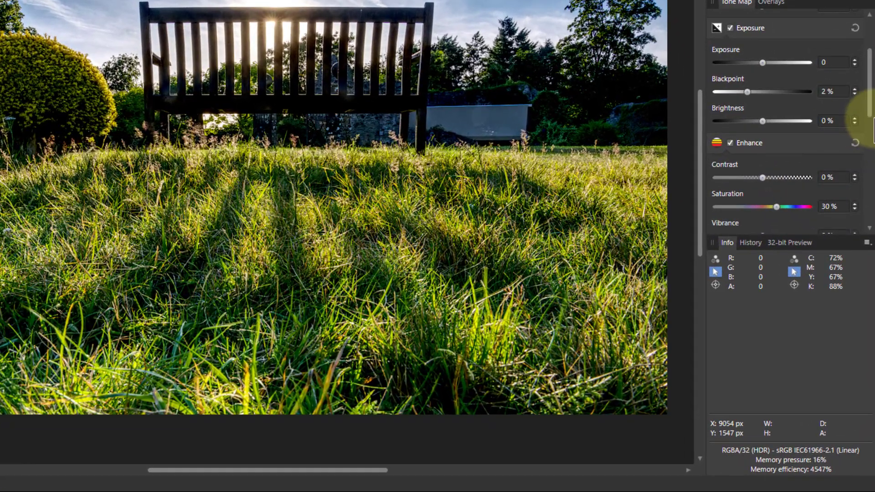
# Step: Review the preset's tone-mapping settings and examine the grass and flower heads around the bench leg up close
pyautogui.moveTo(868, 106); pyautogui.dragTo(869, 122)
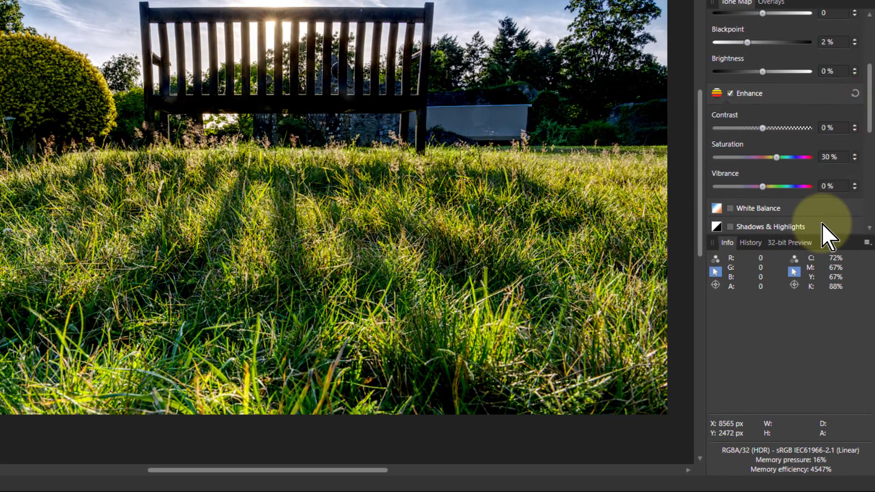
pyautogui.moveTo(822, 231); pyautogui.dragTo(828, 339)
pyautogui.moveTo(868, 196); pyautogui.dragTo(866, 234)
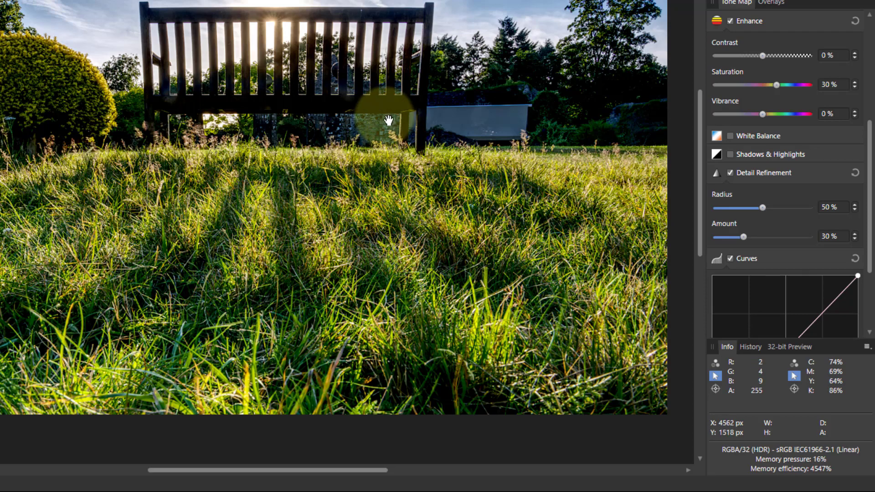
pyautogui.scroll(3, 390, 123)
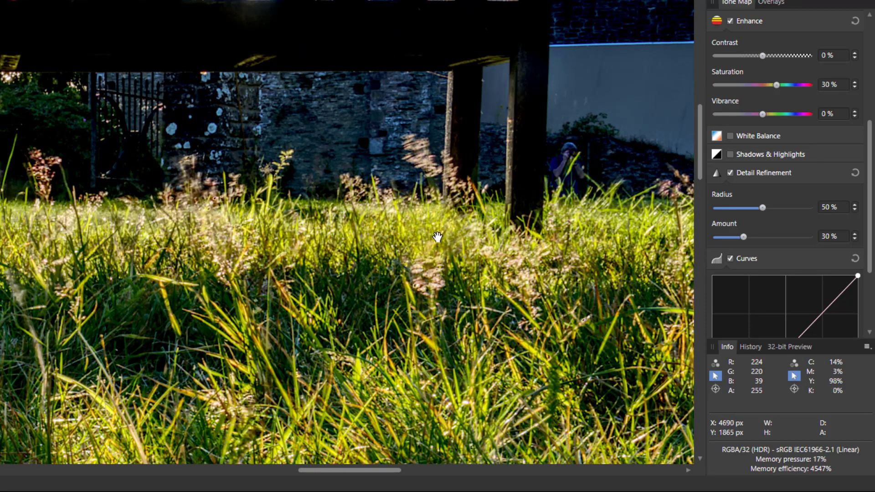
pyautogui.scroll(2, 501, 98)
pyautogui.scroll(2, 470, 9)
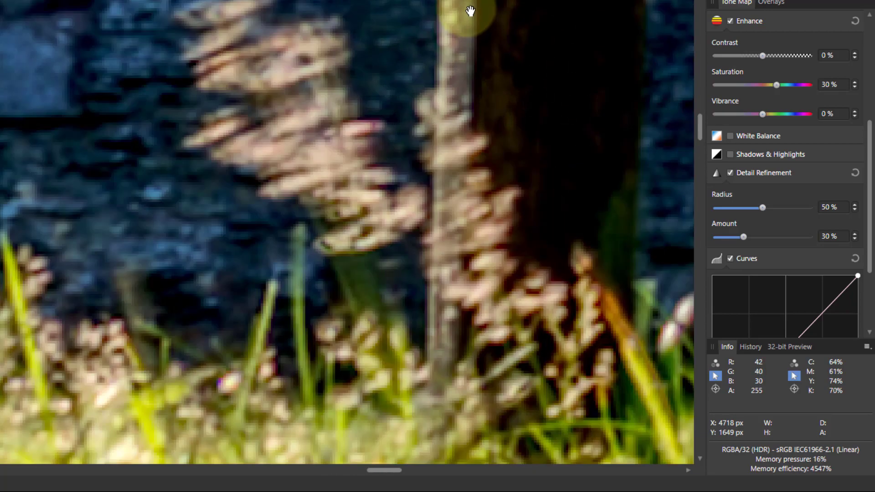
pyautogui.scroll(-4, 470, 14)
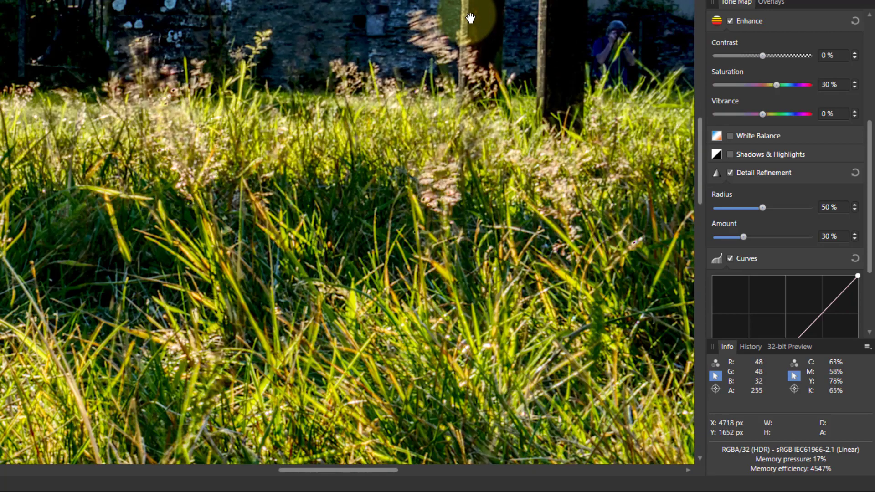
pyautogui.scroll(-5, 470, 17)
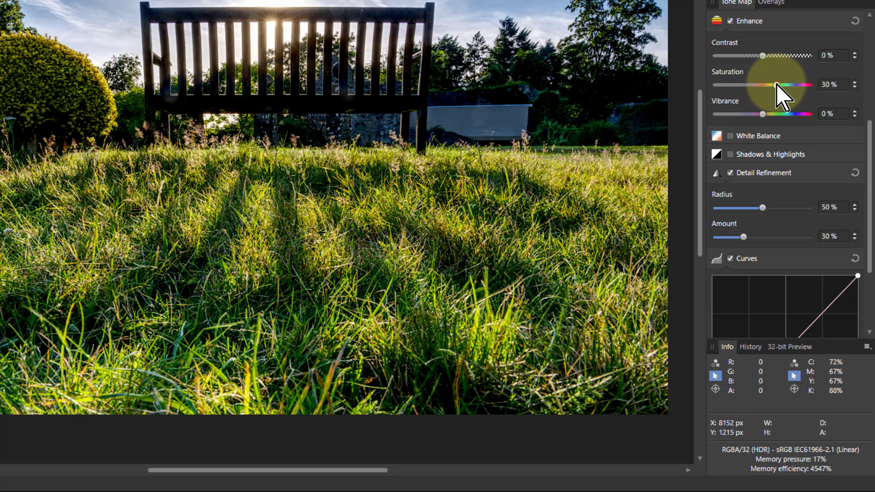
# Step: Set the tone map's Saturation to 0%
pyautogui.moveTo(776, 85); pyautogui.dragTo(762, 87)
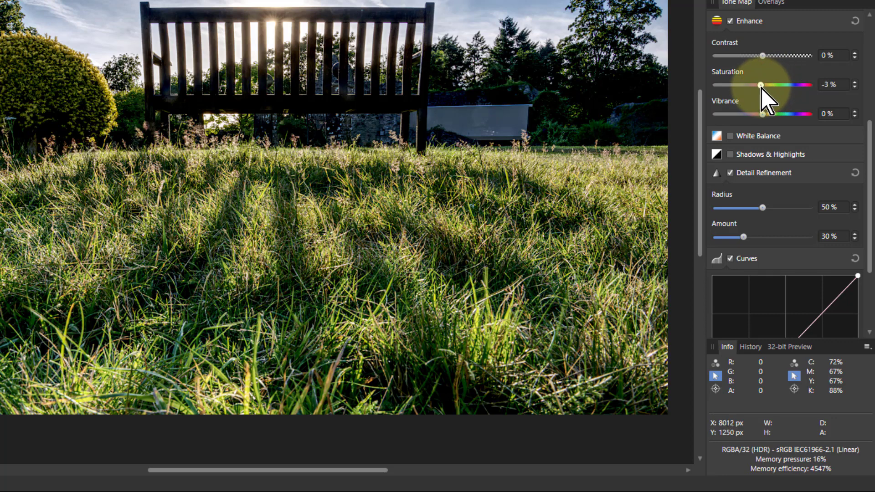
pyautogui.moveTo(761, 88); pyautogui.dragTo(763, 86)
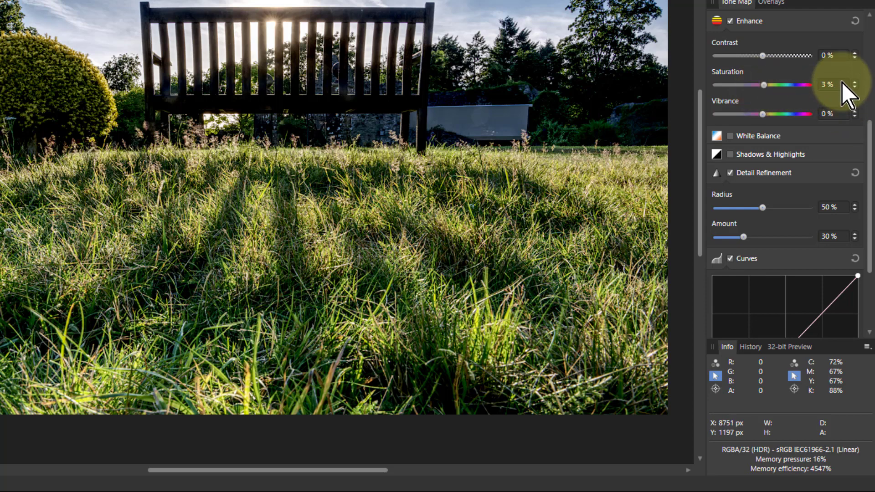
pyautogui.moveTo(839, 84); pyautogui.dragTo(818, 73)
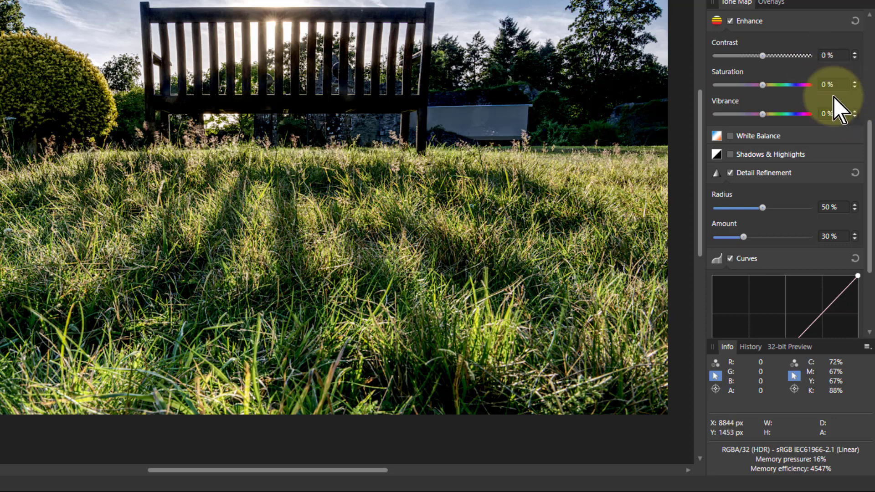
# Step: Set the tone map's Local Contrast to 48% and apply the tone mapping to the upper Pixel layer
pyautogui.scroll(5, 869, 57)
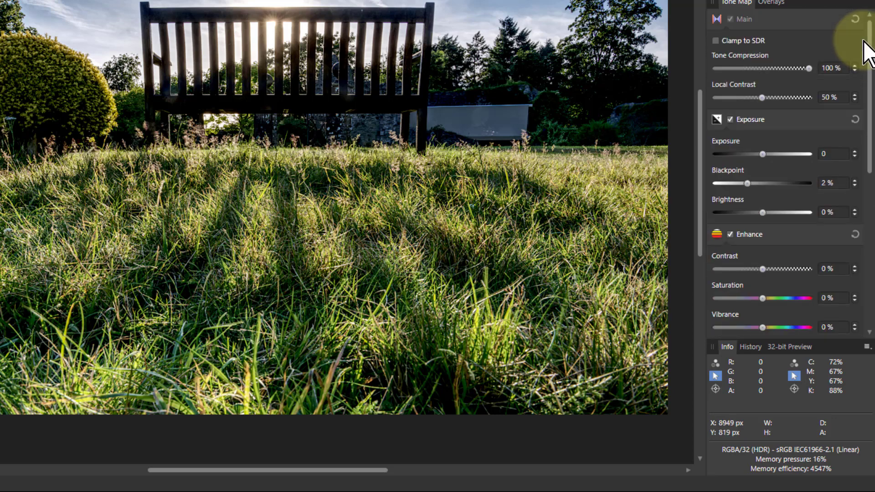
pyautogui.scroll(-1, 862, 40)
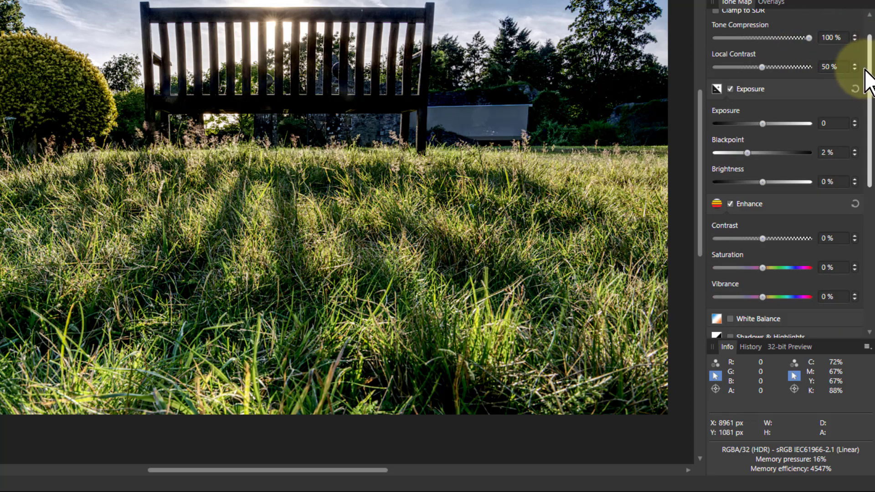
pyautogui.scroll(1, 871, 78)
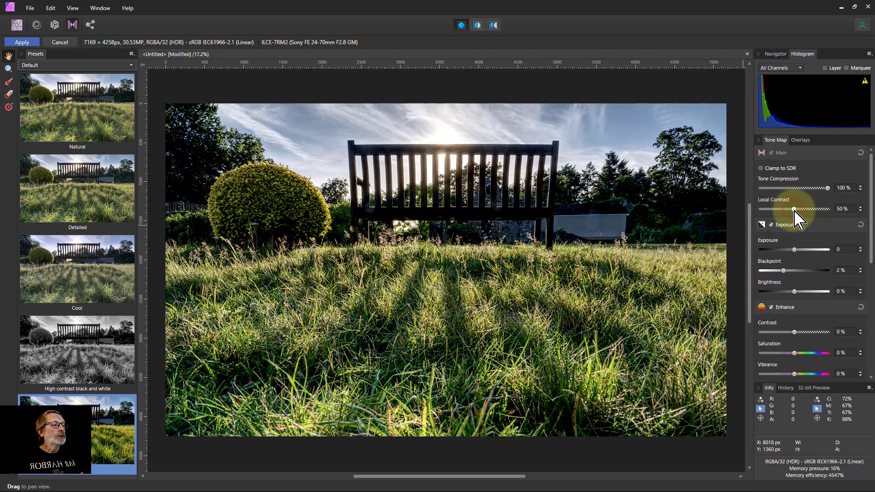
pyautogui.moveTo(797, 211)
pyautogui.mouseDown()
pyautogui.moveTo(854, 210)
pyautogui.moveTo(733, 223)
pyautogui.moveTo(793, 226)
pyautogui.mouseUp()
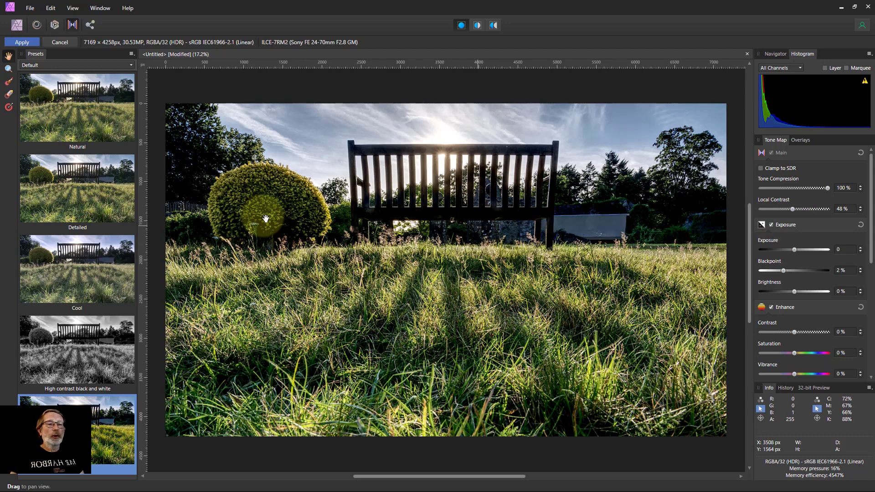
pyautogui.click(22, 42)
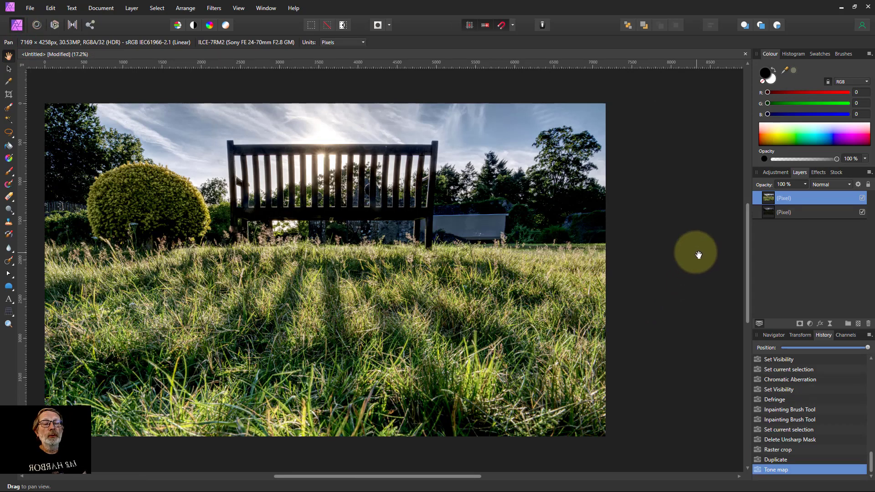
# Step: Add a Vibrance adjustment layer above the tone-mapped image with Vibrance set to 31%
pyautogui.click(810, 323)
pyautogui.click(806, 174)
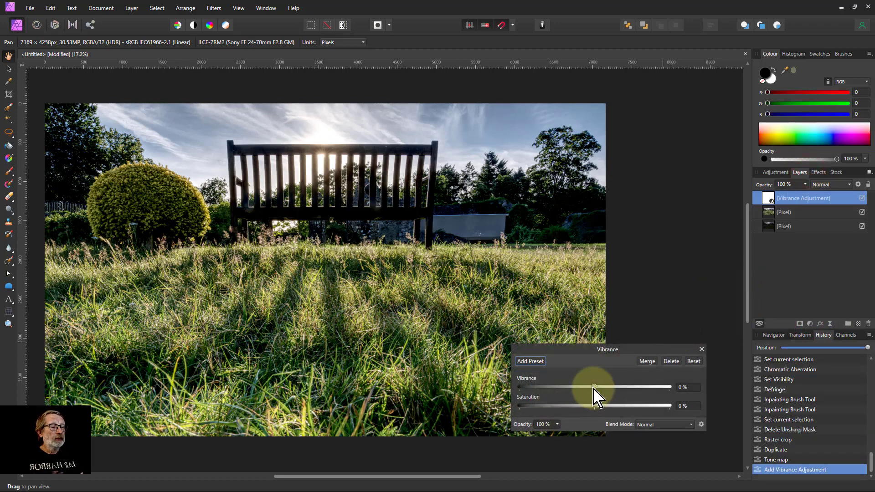
pyautogui.moveTo(594, 386); pyautogui.dragTo(617, 394)
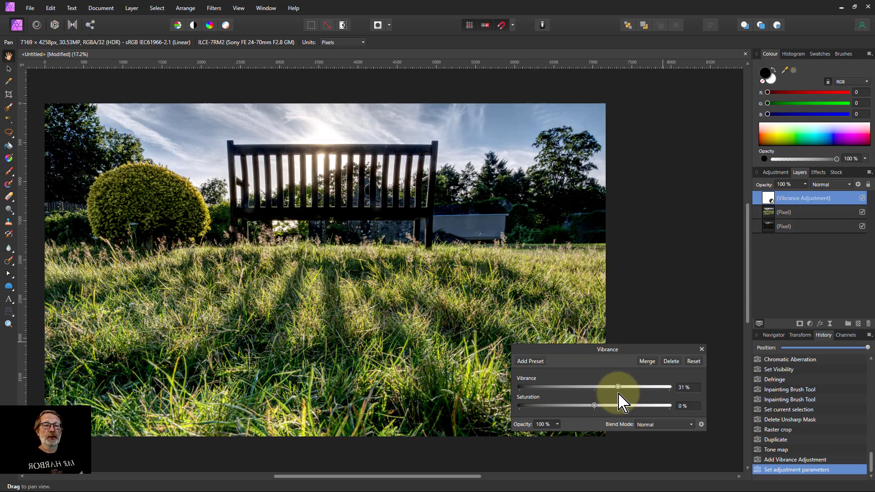
pyautogui.click(701, 349)
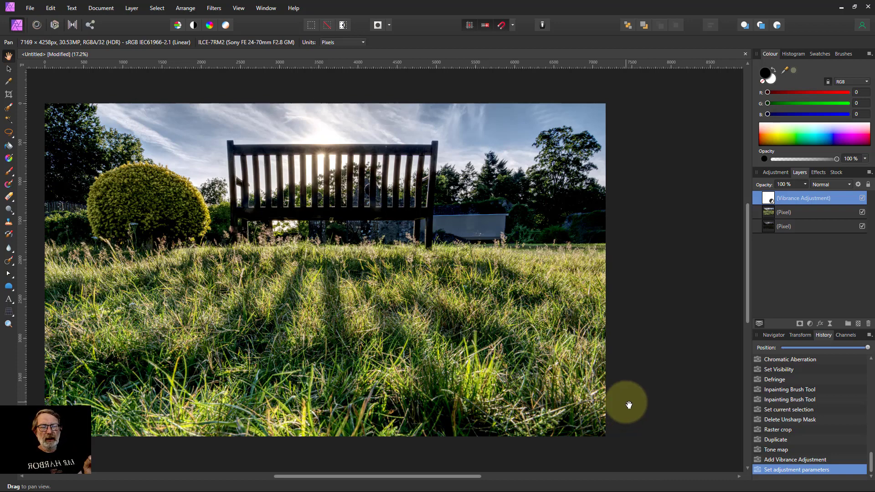
# Step: Add a live Gaussian Blur filter above the Vibrance adjustment with a radius of 9.9 px
pyautogui.moveTo(419, 478); pyautogui.dragTo(399, 478)
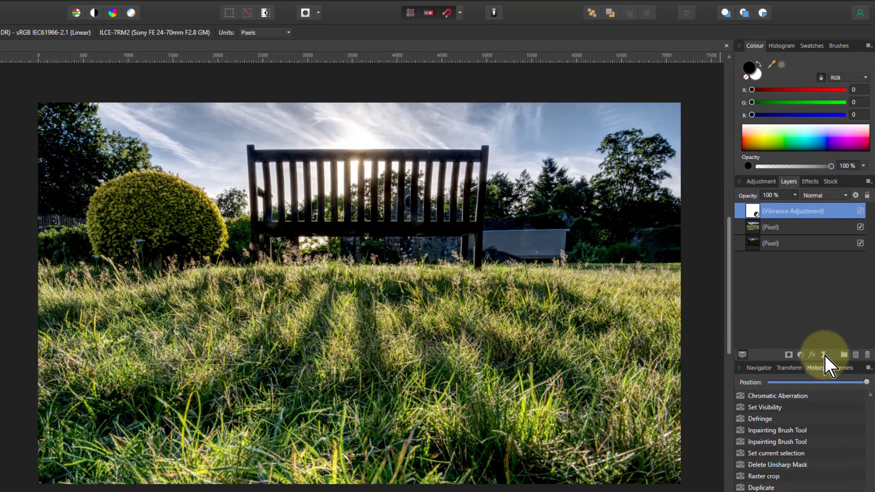
pyautogui.click(824, 299)
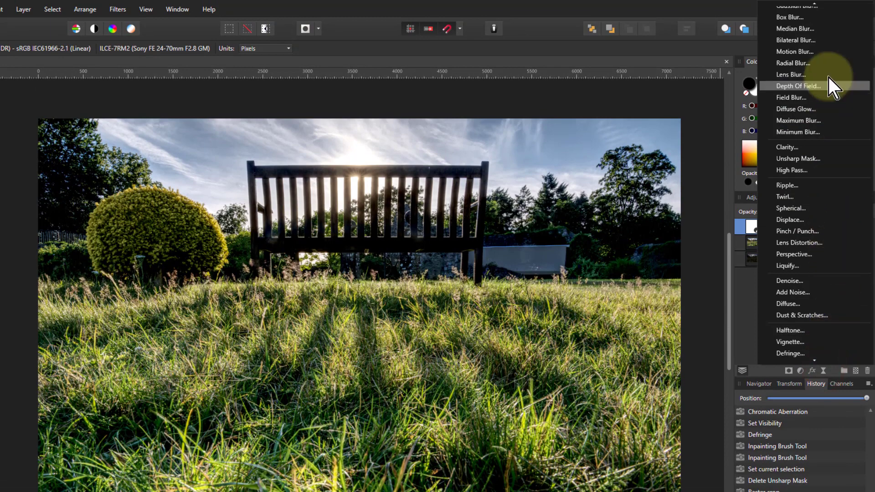
pyautogui.click(691, 54)
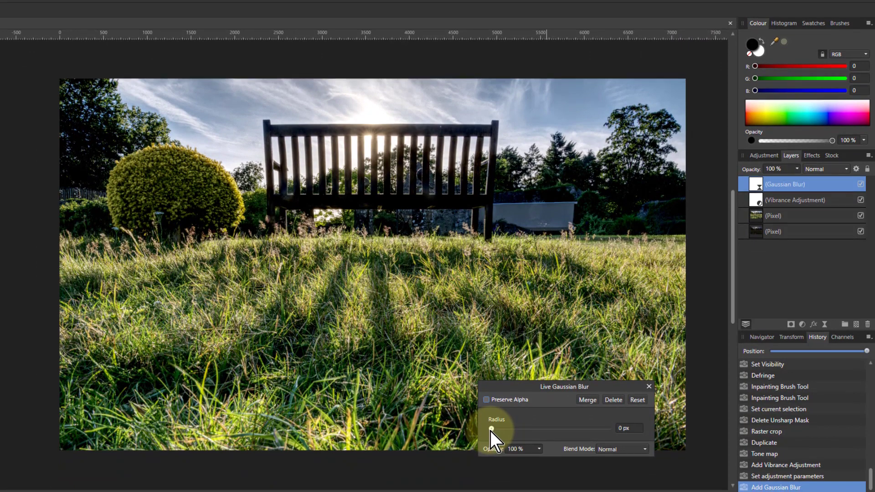
pyautogui.click(491, 465)
pyautogui.moveTo(491, 431); pyautogui.dragTo(542, 429)
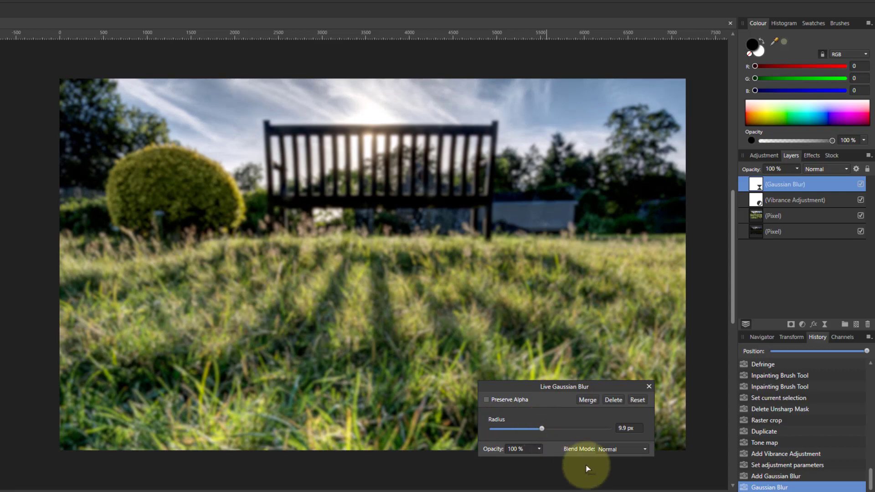
# Step: Try the Soft Light blend mode on the Gaussian Blur and replace it with Screen
pyautogui.click(618, 450)
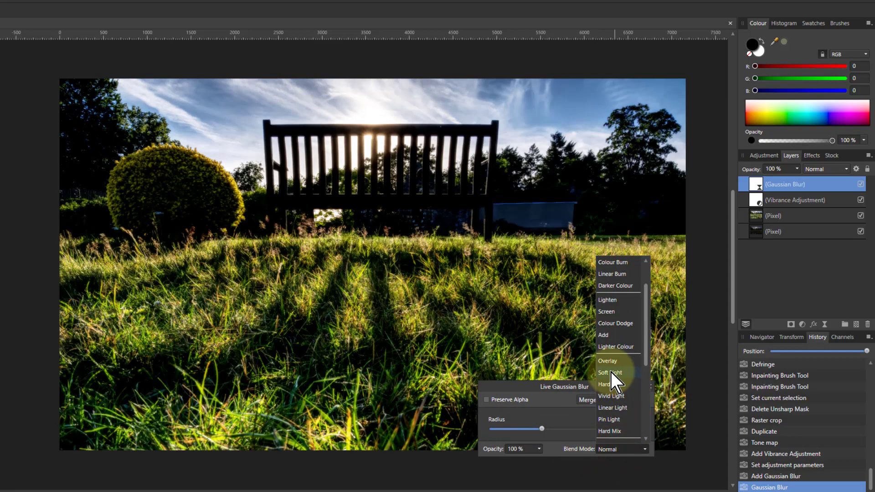
pyautogui.click(611, 372)
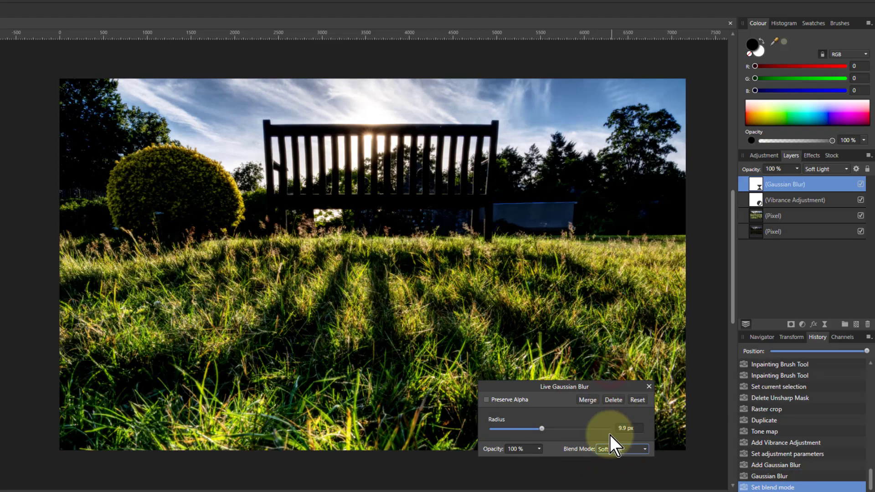
pyautogui.click(613, 448)
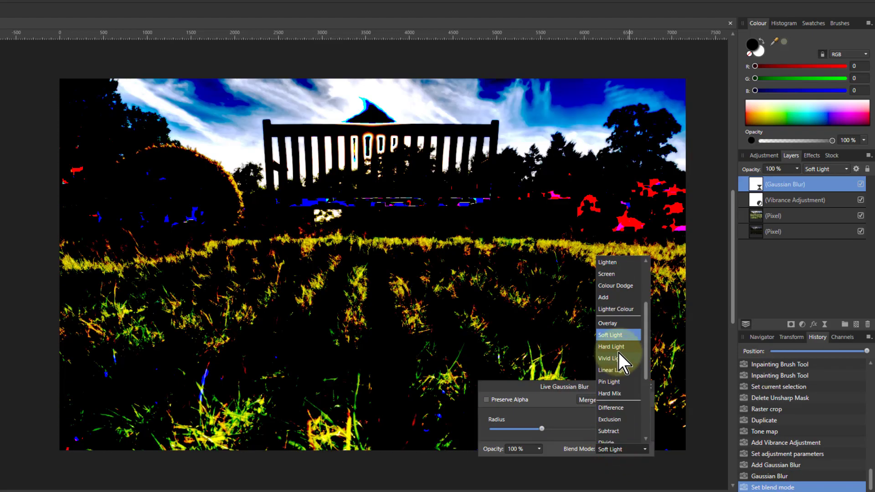
pyautogui.scroll(1, 617, 345)
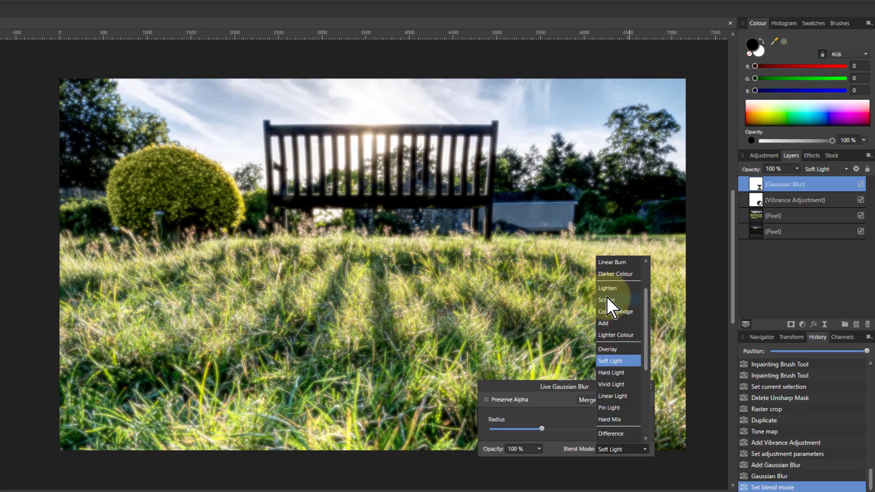
pyautogui.click(607, 299)
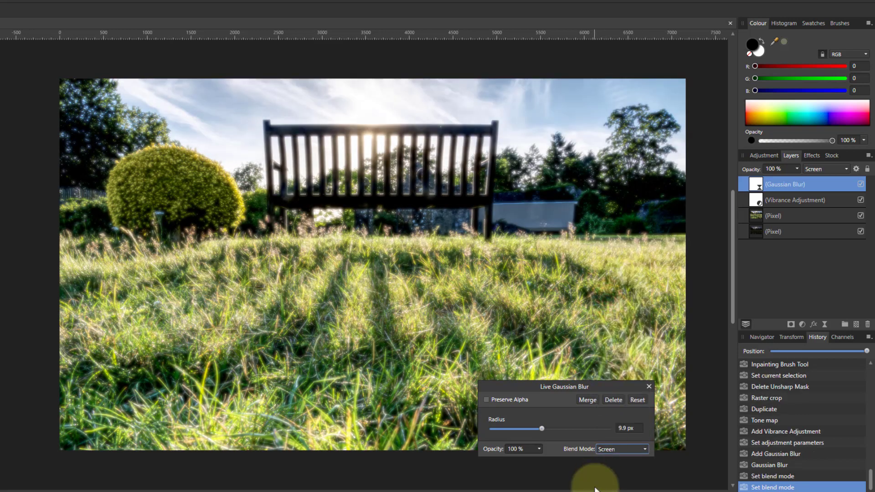
# Step: Try the Gaussian Blur at about 56% opacity and restore it to 100%
pyautogui.click(539, 448)
pyautogui.moveTo(539, 458); pyautogui.dragTo(502, 463)
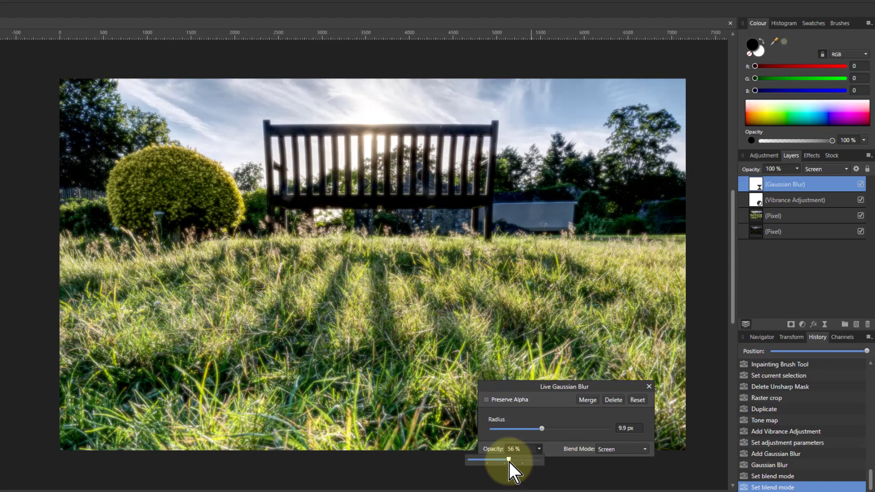
pyautogui.moveTo(509, 462); pyautogui.dragTo(577, 452)
# Step: Set the Gaussian Blur's blend mode back to Normal
pyautogui.click(626, 449)
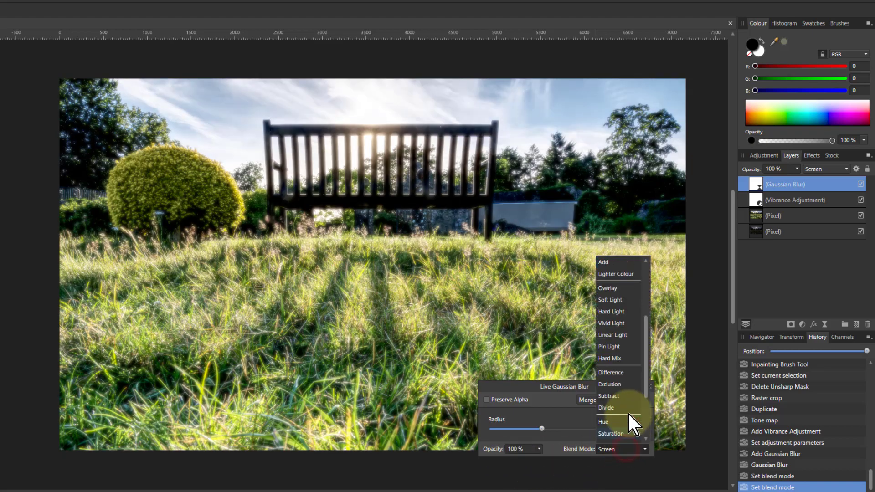
pyautogui.scroll(3, 634, 364)
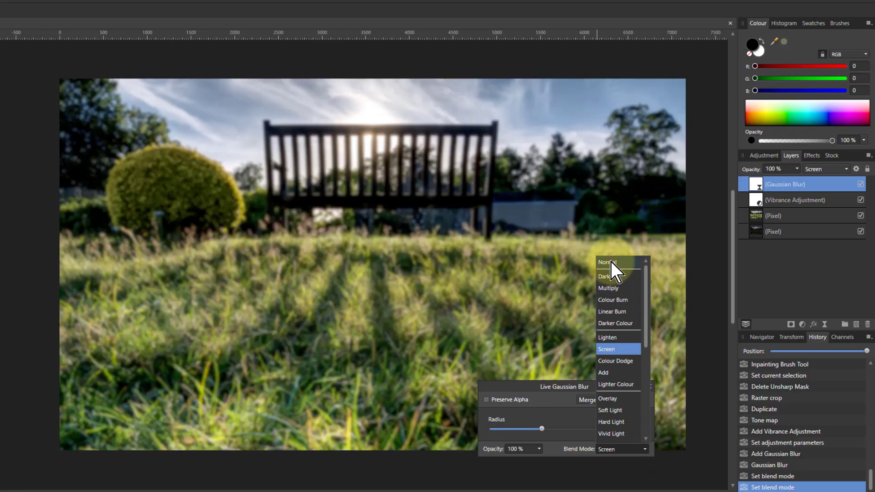
pyautogui.click(611, 261)
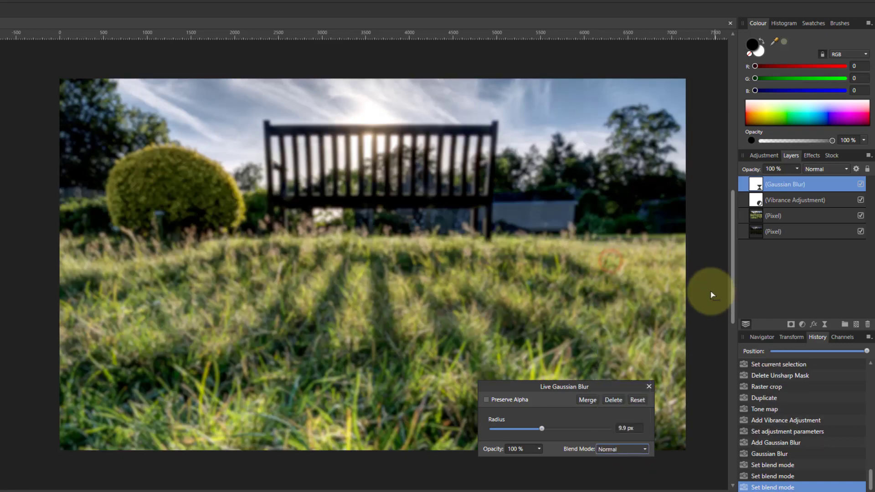
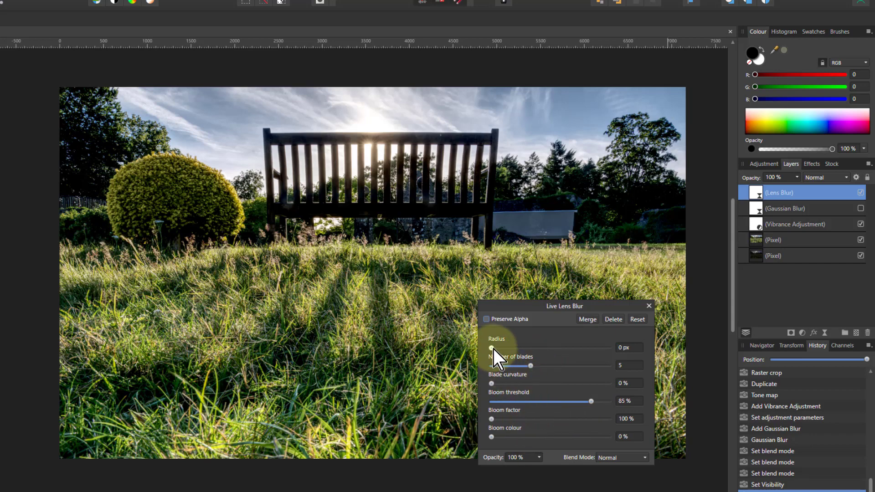
# Step: Turn on Preserve Alpha for the live Lens Blur and set its radius to 29.8 px
pyautogui.moveTo(491, 348); pyautogui.dragTo(646, 347)
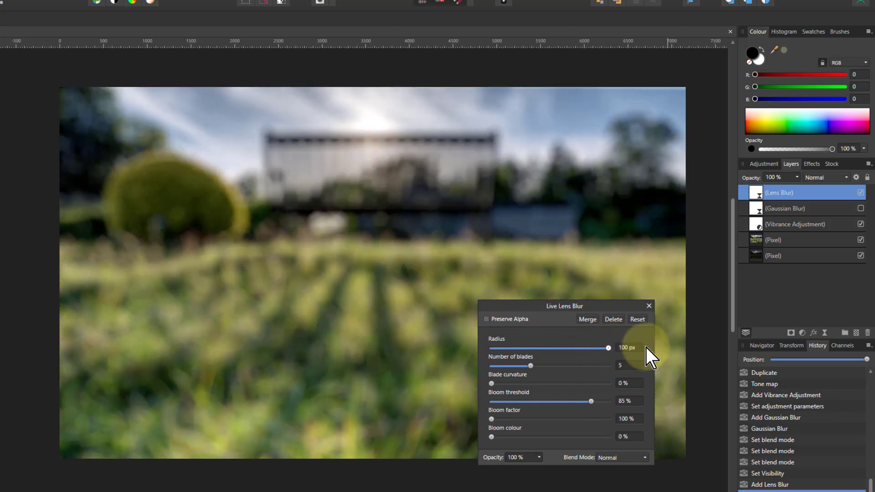
pyautogui.click(486, 319)
pyautogui.moveTo(608, 348); pyautogui.dragTo(567, 352)
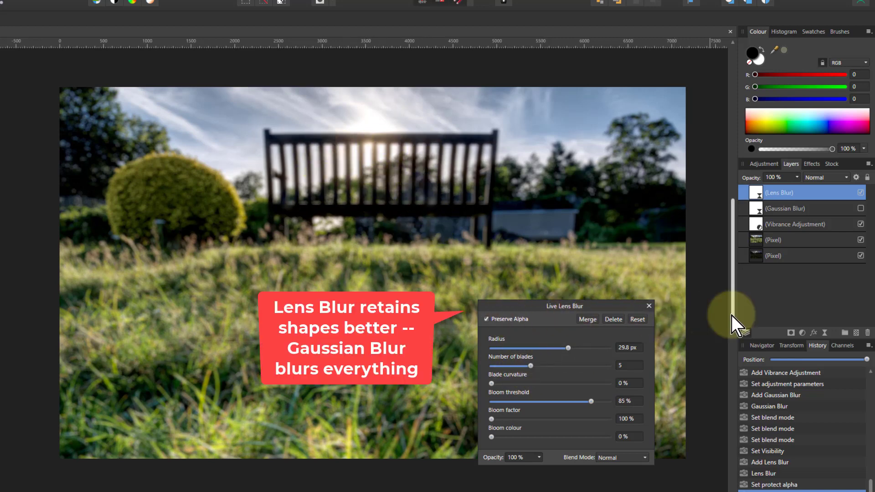
# Step: Compare the Lens Blur and Gaussian Blur effects by toggling the visibility of each layer, leaving only the Lens Blur shown
pyautogui.click(859, 193)
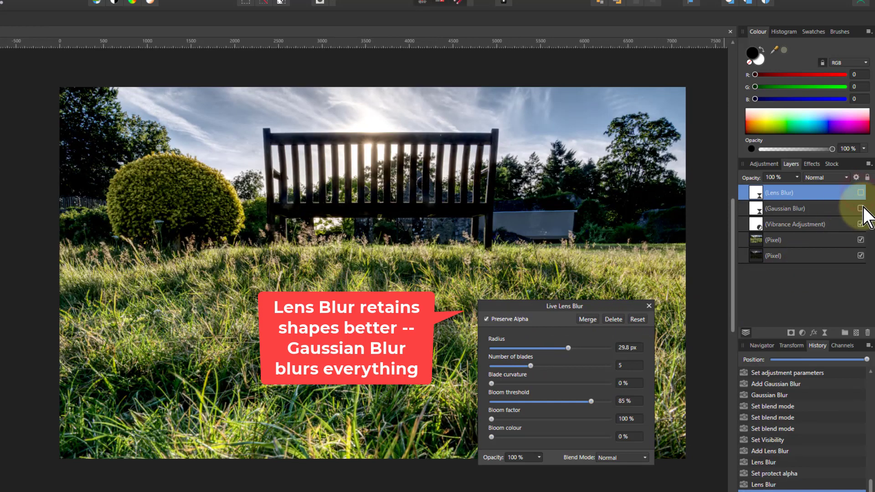
pyautogui.click(859, 208)
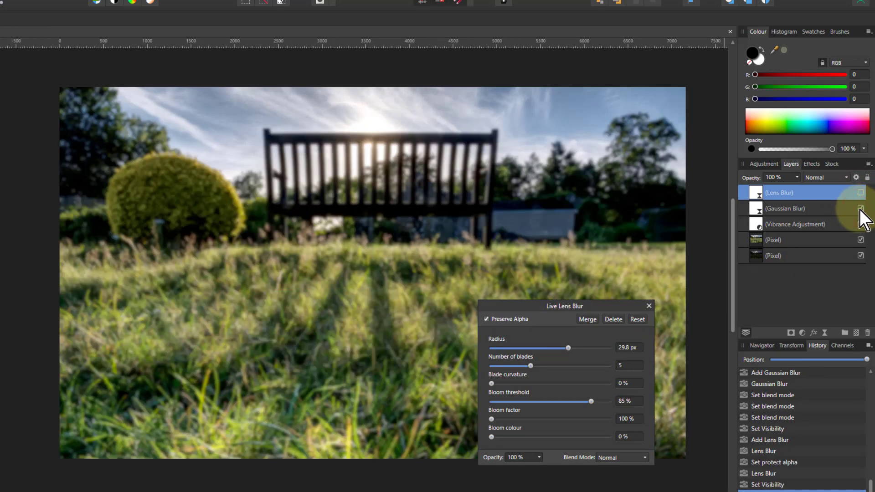
pyautogui.click(859, 208)
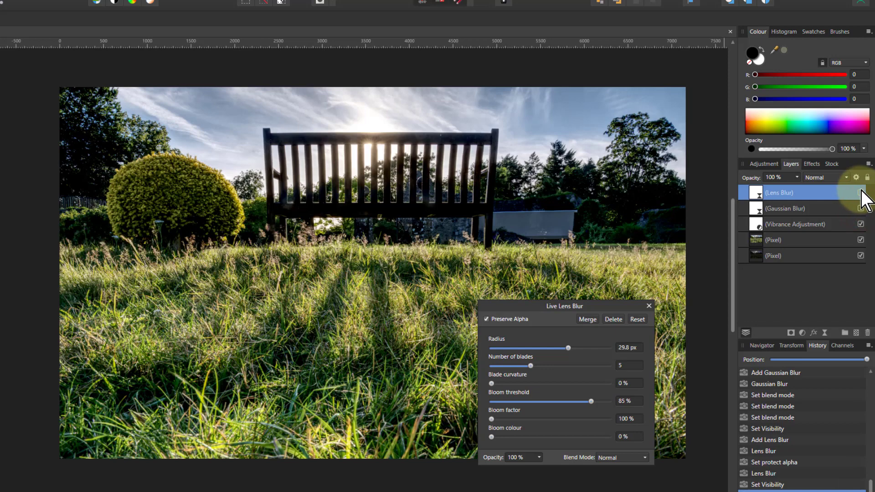
pyautogui.click(859, 193)
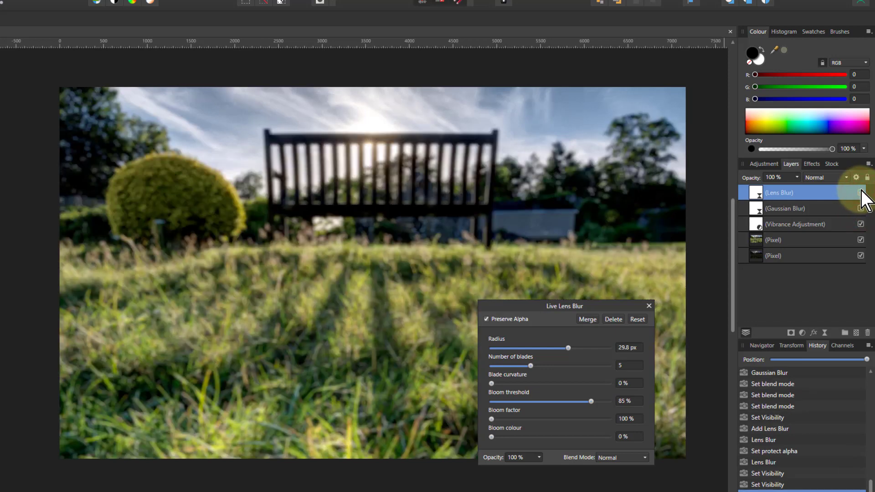
pyautogui.click(860, 193)
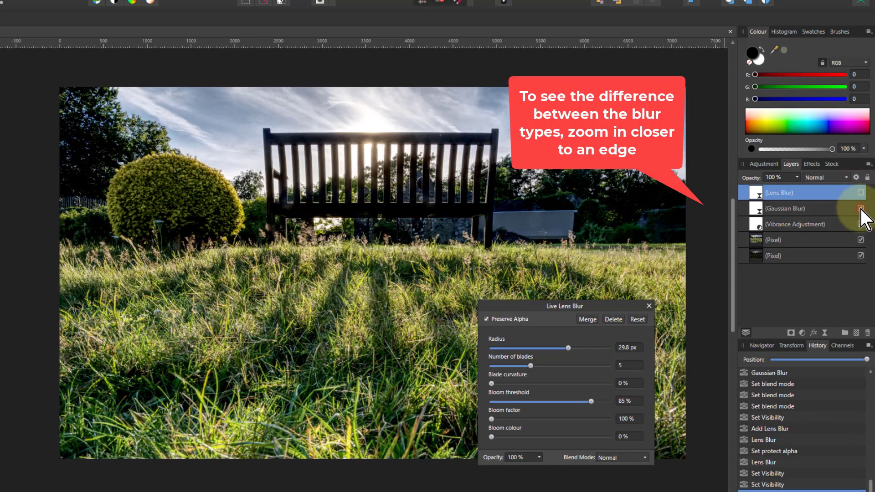
pyautogui.click(860, 209)
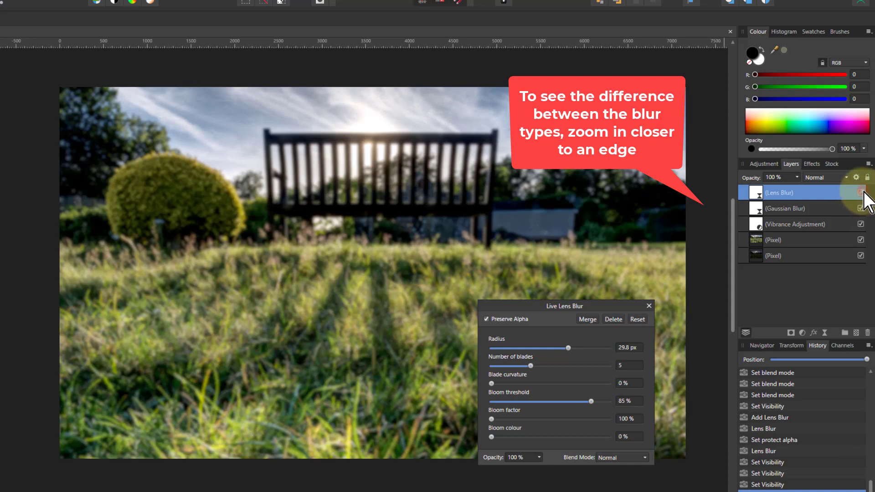
pyautogui.click(860, 192)
pyautogui.click(860, 209)
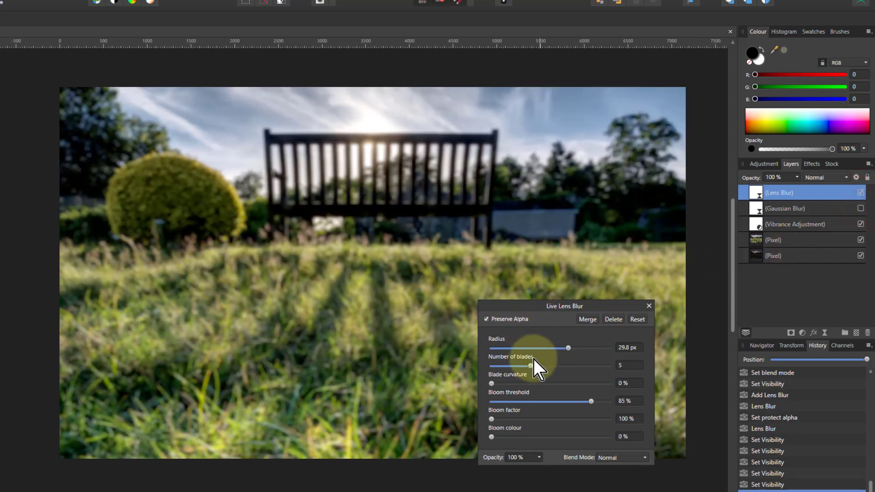
# Step: Set the Lens Blur's radius to 29 px and delete the hidden Gaussian Blur layer
pyautogui.moveTo(571, 347)
pyautogui.mouseDown()
pyautogui.moveTo(556, 348)
pyautogui.moveTo(567, 348)
pyautogui.mouseUp()
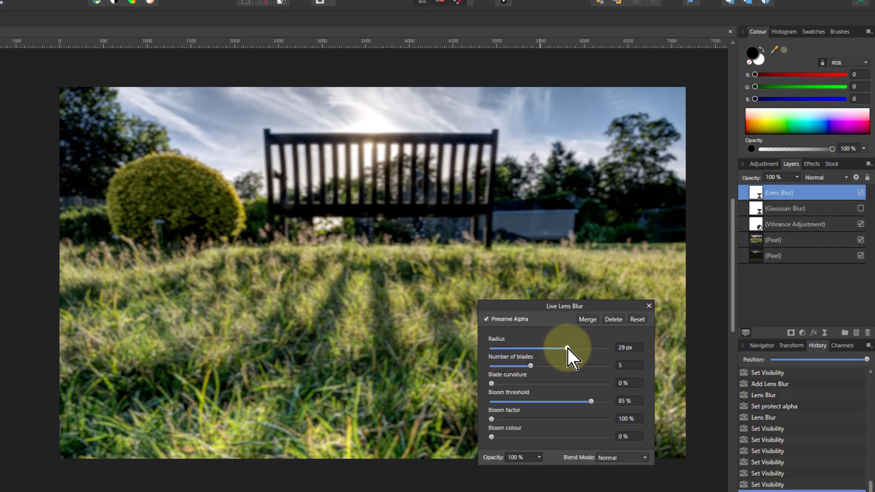
pyautogui.click(665, 382)
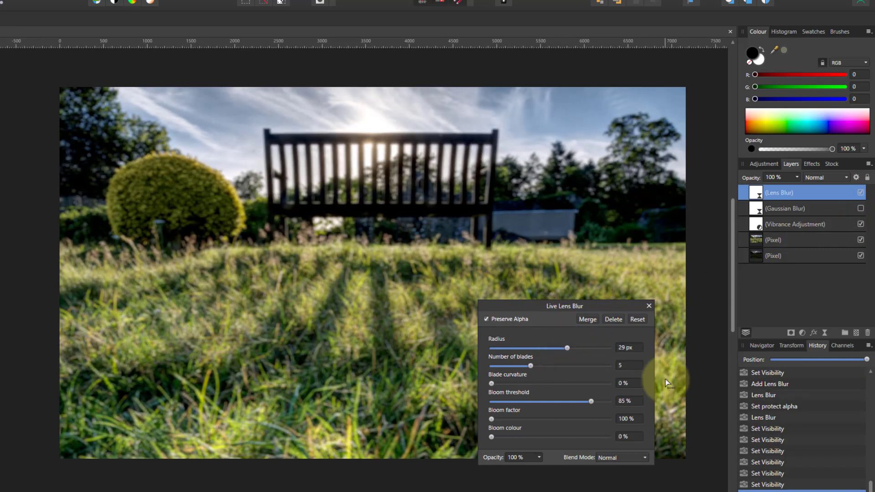
pyautogui.click(770, 193)
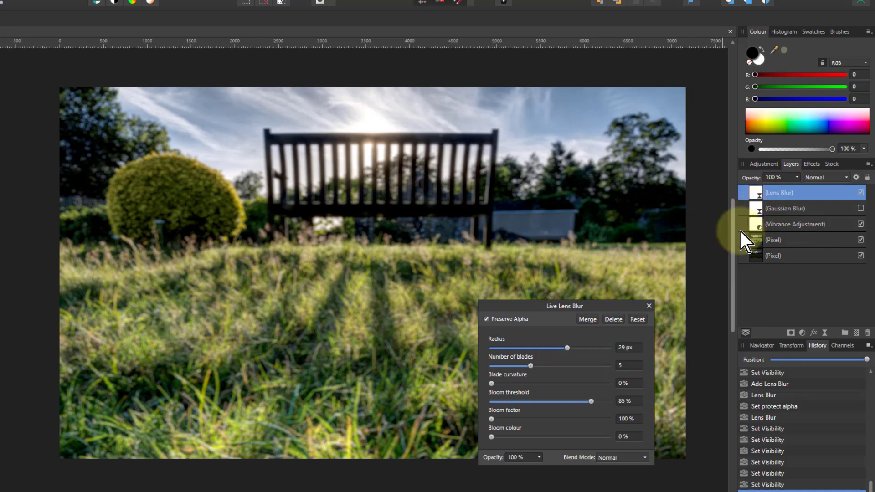
pyautogui.click(756, 208)
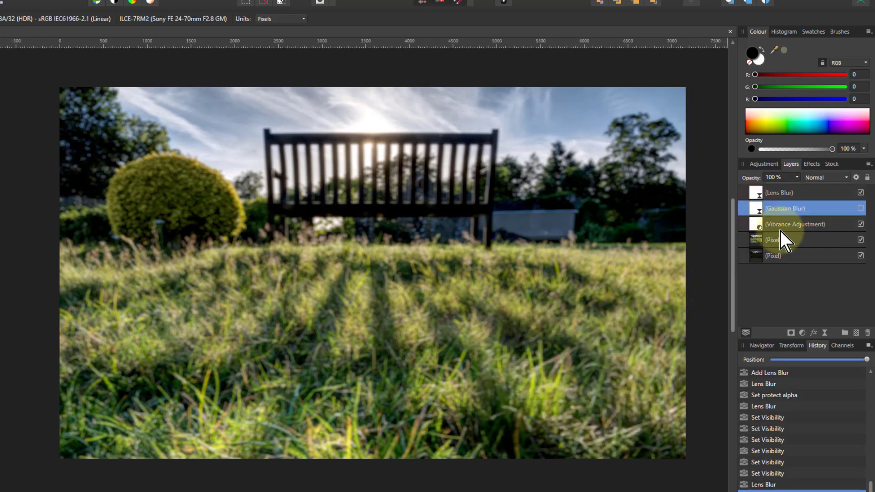
pyautogui.press('Delete')
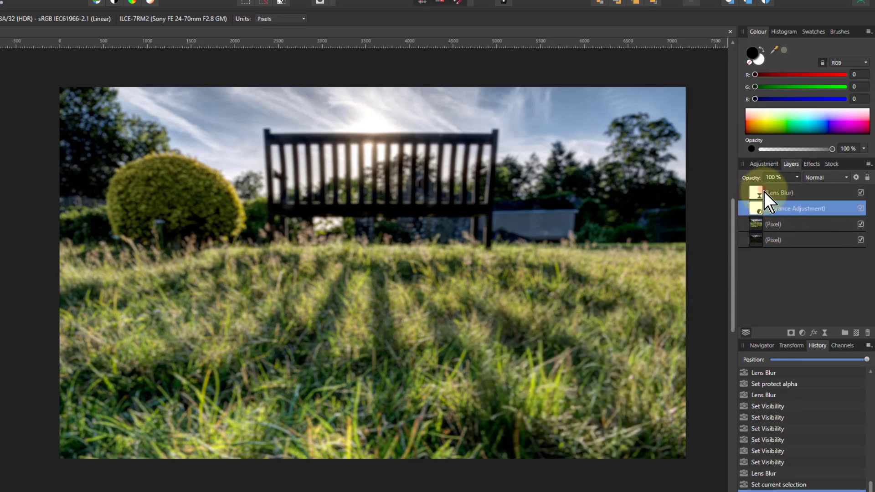
# Step: Reopen the Lens Blur's settings and set Number of blades to 6 and Blade curvature to 33%
pyautogui.click(762, 189)
pyautogui.click(824, 180)
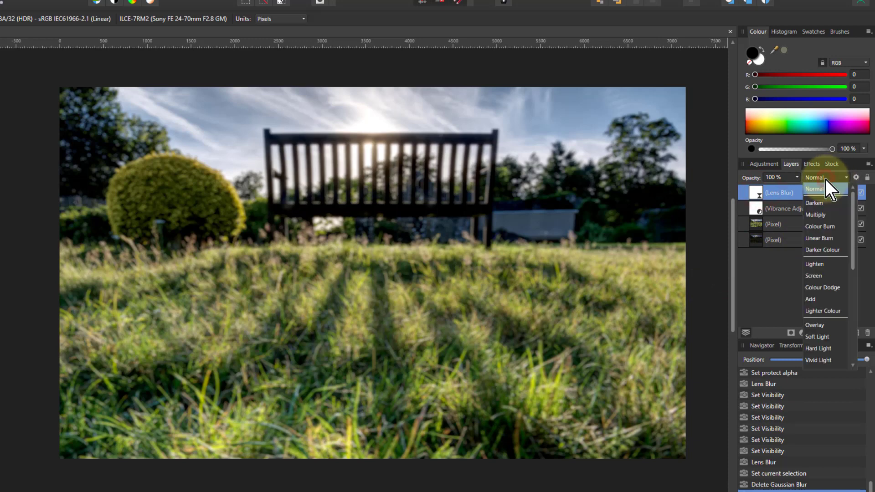
pyautogui.click(761, 191)
pyautogui.doubleClick(755, 195)
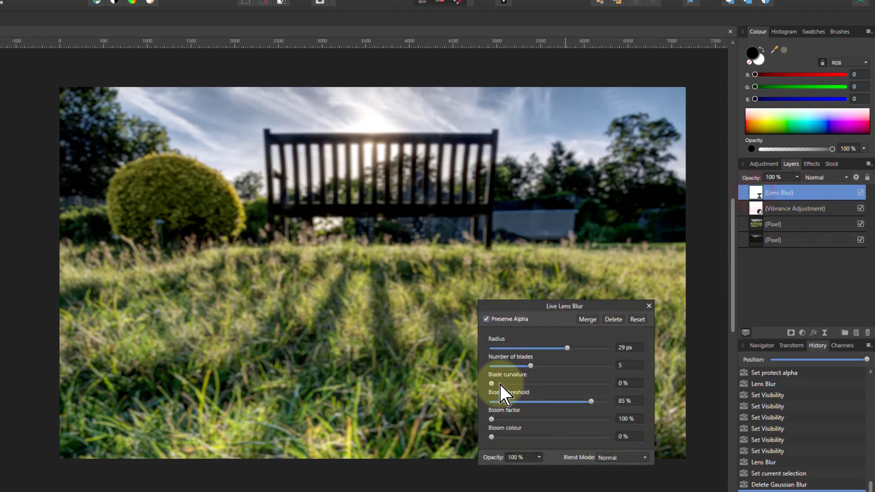
pyautogui.moveTo(531, 368); pyautogui.dragTo(538, 384)
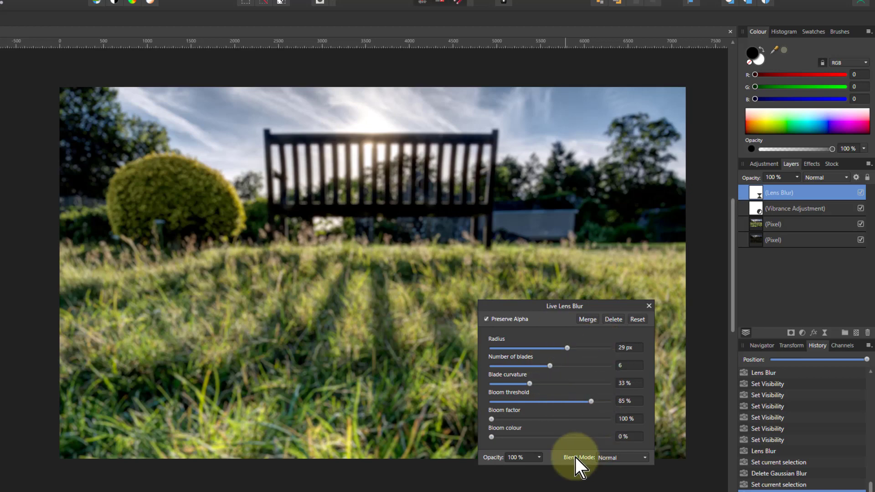
# Step: Set the live Lens Blur's blend mode to Screen and its opacity to 59%, then close its settings
pyautogui.click(619, 458)
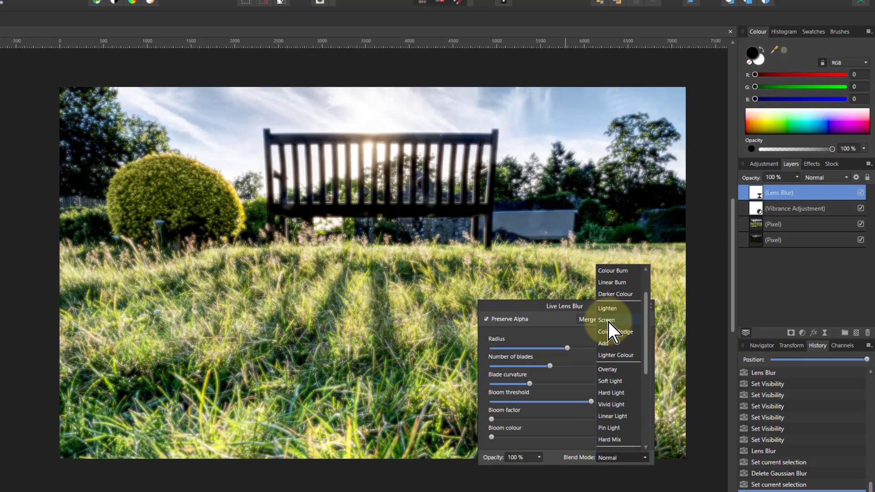
pyautogui.click(608, 320)
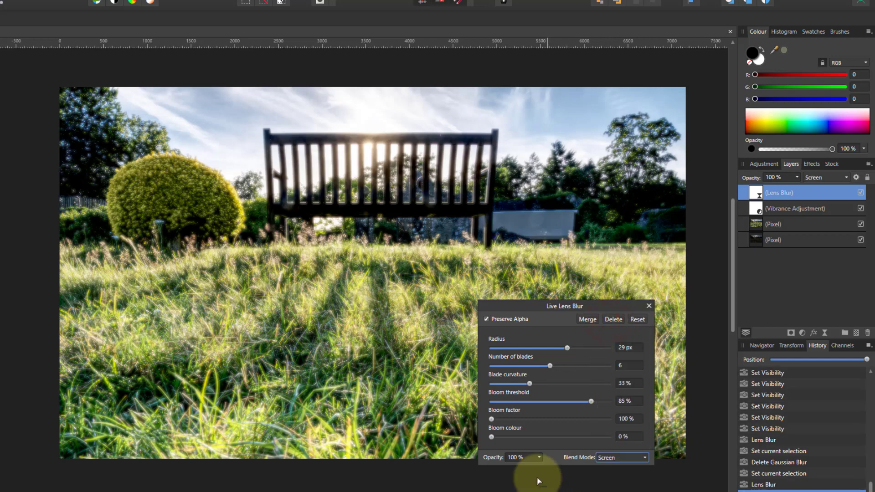
pyautogui.click(539, 459)
pyautogui.moveTo(523, 468)
pyautogui.mouseDown()
pyautogui.moveTo(471, 474)
pyautogui.moveTo(511, 469)
pyautogui.mouseUp()
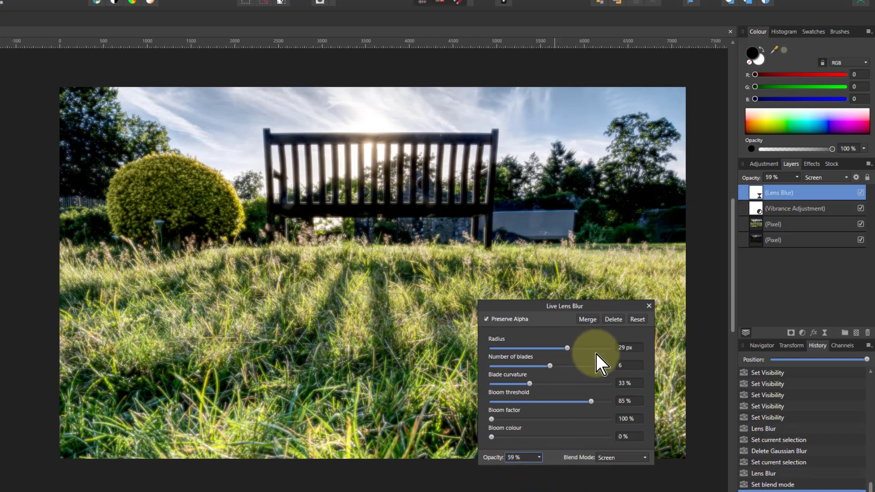
pyautogui.click(648, 306)
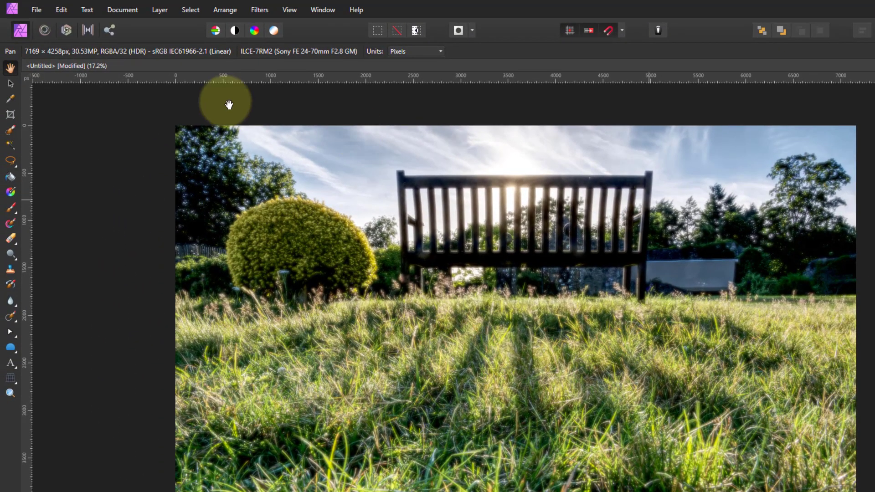
# Step: Add a fill layer above the Lens Blur and set its blend mode to Soft Light
pyautogui.click(159, 10)
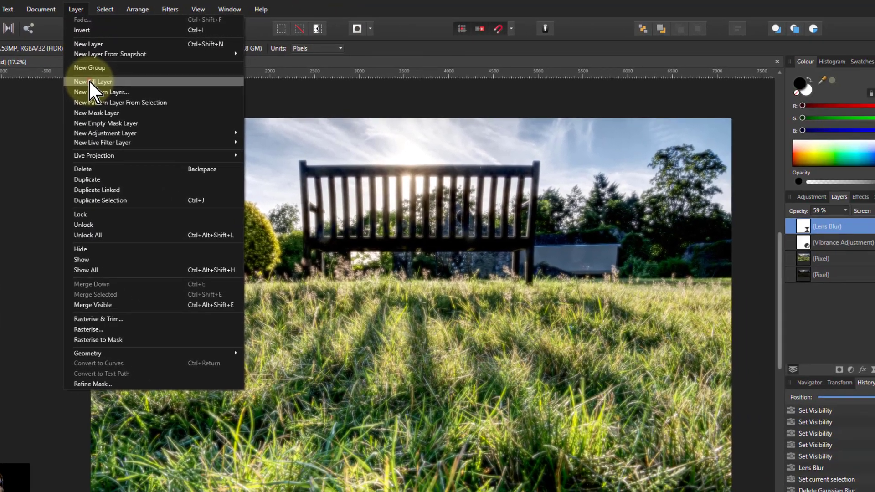
pyautogui.click(177, 87)
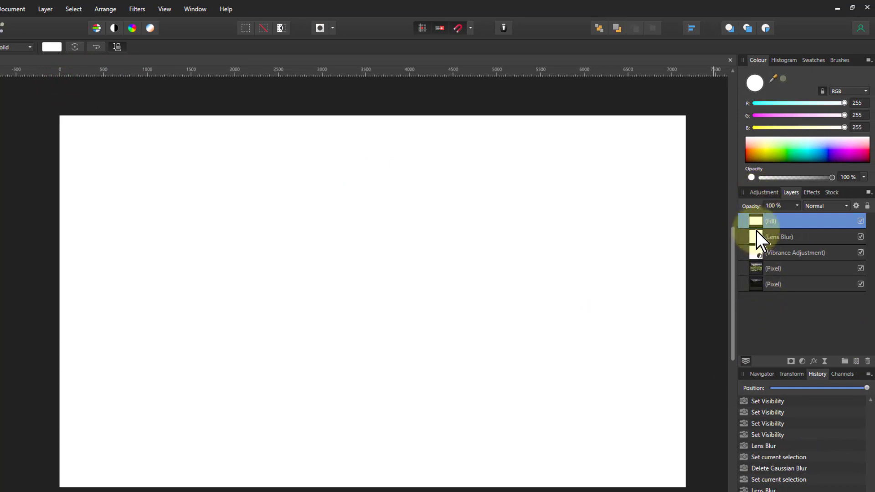
pyautogui.click(502, 28)
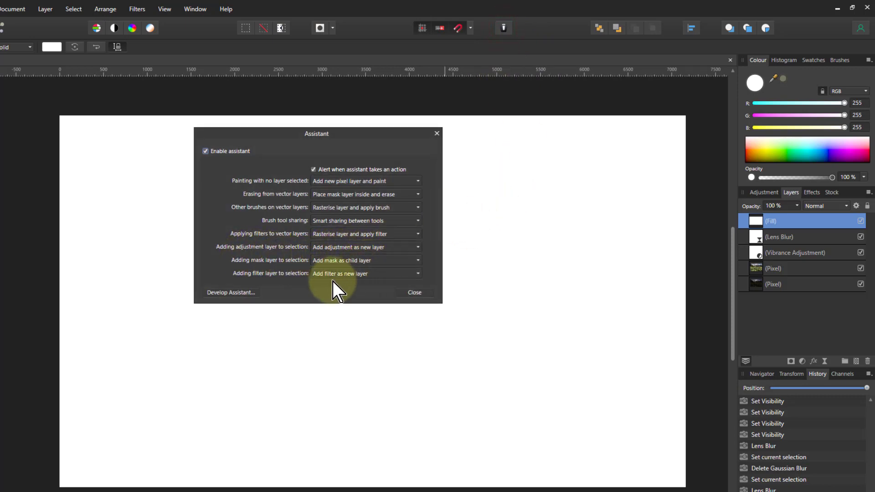
pyautogui.click(436, 133)
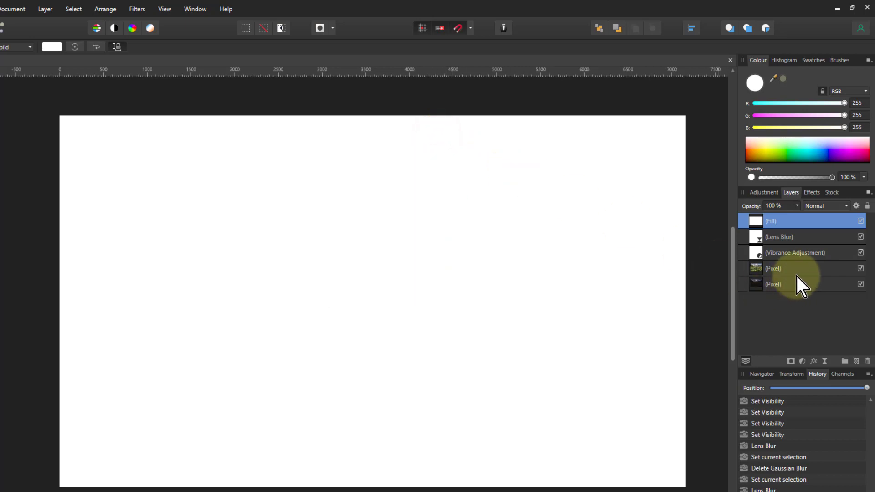
pyautogui.click(823, 206)
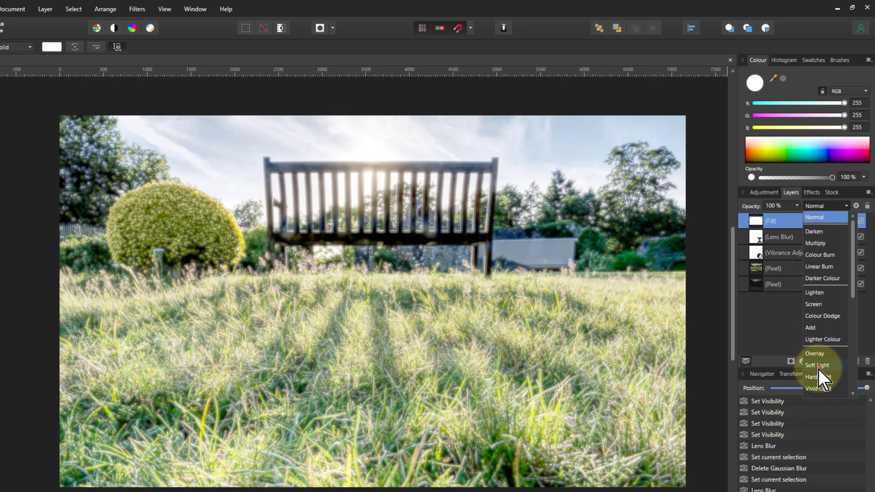
pyautogui.click(818, 369)
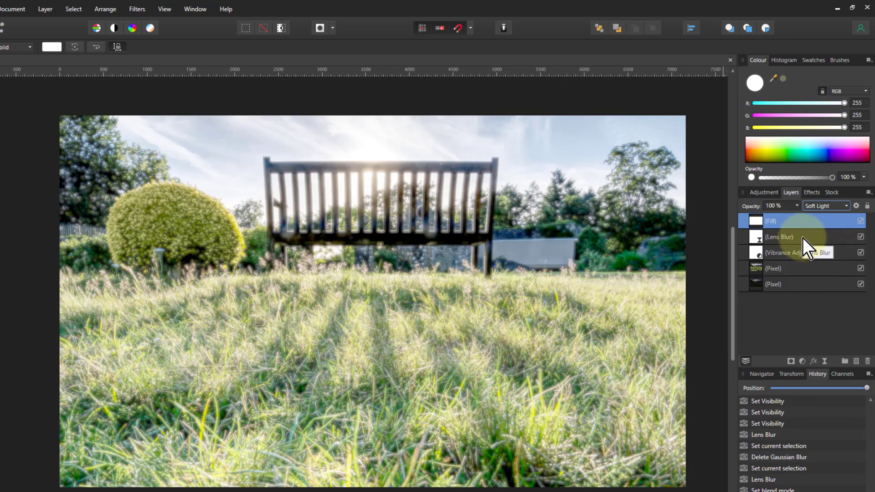
# Step: Change the fill layer's solid colour to a warm cream with R 255, G 216 and B 138
pyautogui.click(51, 46)
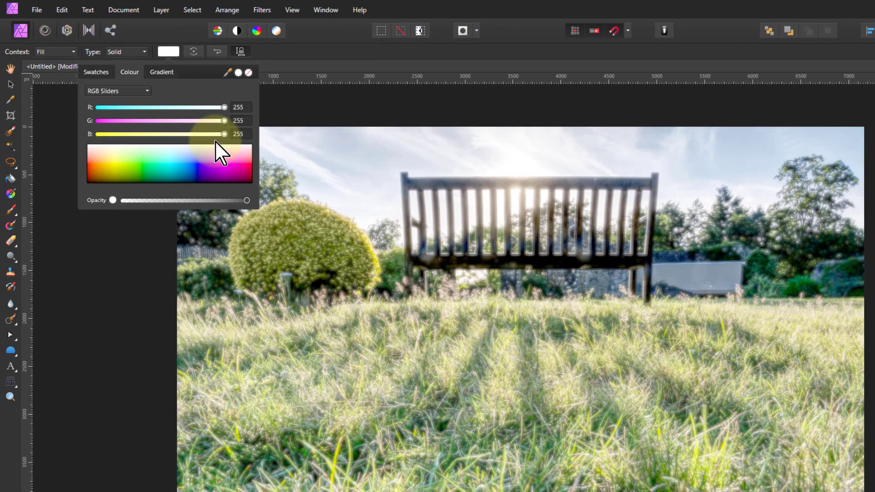
pyautogui.moveTo(224, 134); pyautogui.dragTo(75, 135)
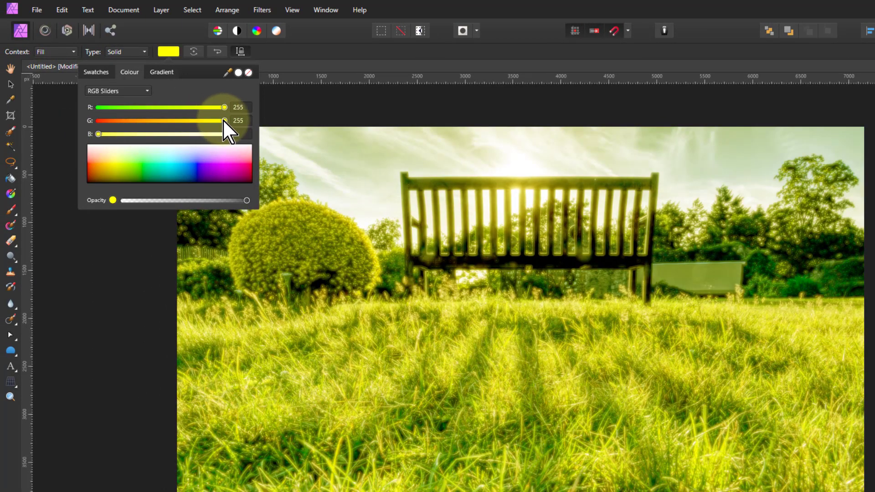
pyautogui.moveTo(224, 121); pyautogui.dragTo(162, 124)
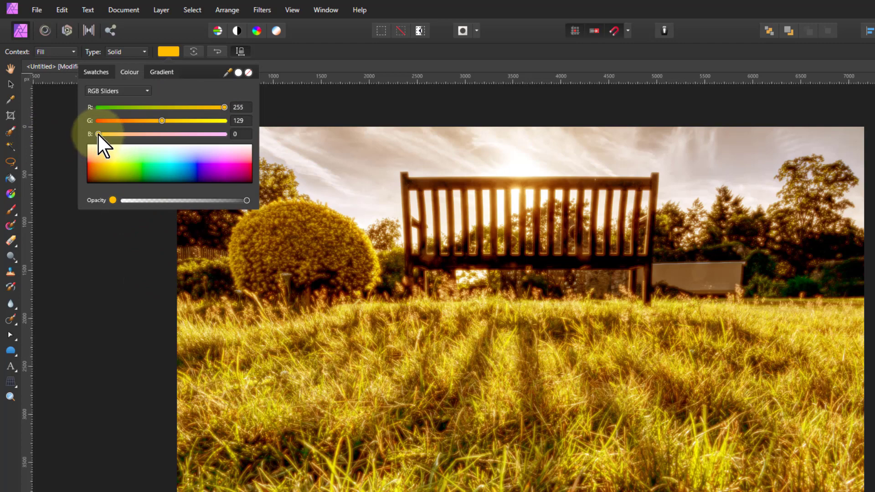
pyautogui.moveTo(99, 135); pyautogui.dragTo(171, 134)
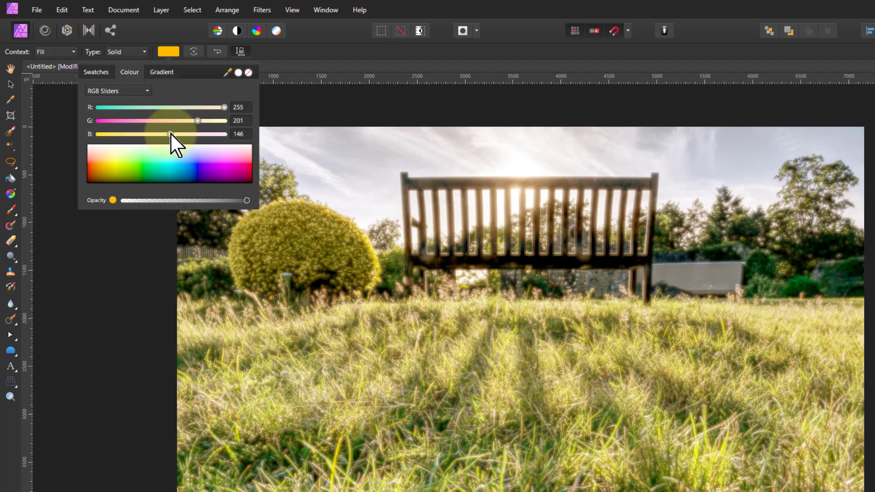
pyautogui.moveTo(171, 135); pyautogui.dragTo(171, 135)
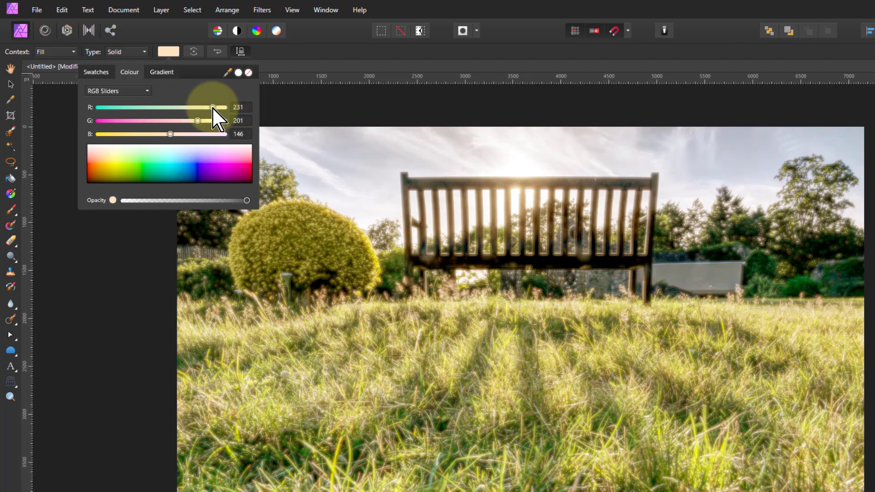
pyautogui.moveTo(214, 107); pyautogui.dragTo(97, 107)
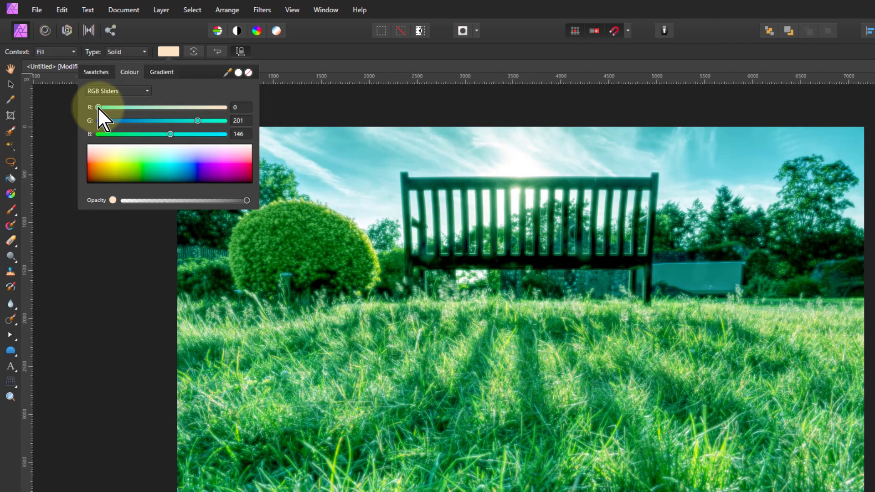
pyautogui.moveTo(98, 106); pyautogui.dragTo(204, 120)
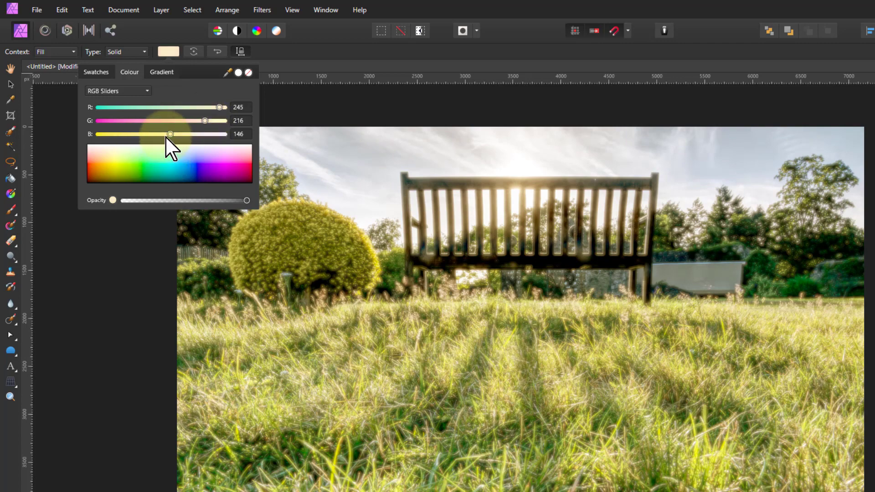
pyautogui.moveTo(171, 135); pyautogui.dragTo(167, 136)
pyautogui.moveTo(220, 107); pyautogui.dragTo(225, 107)
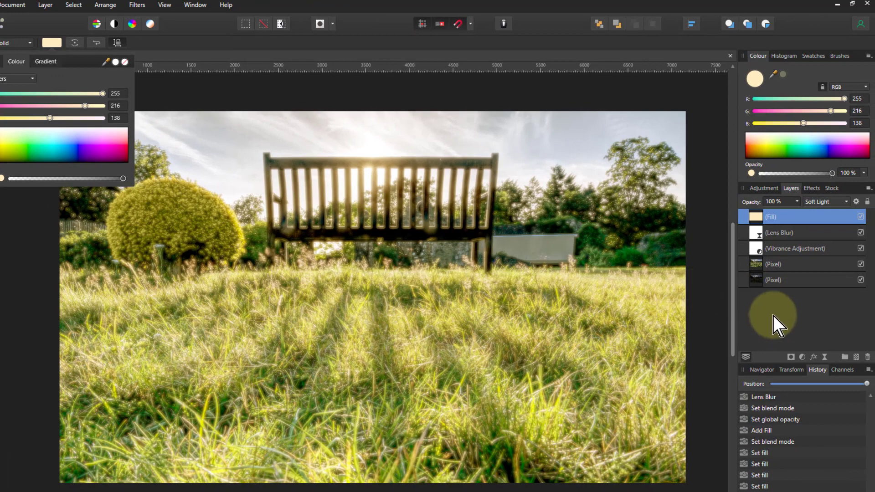
pyautogui.click(797, 205)
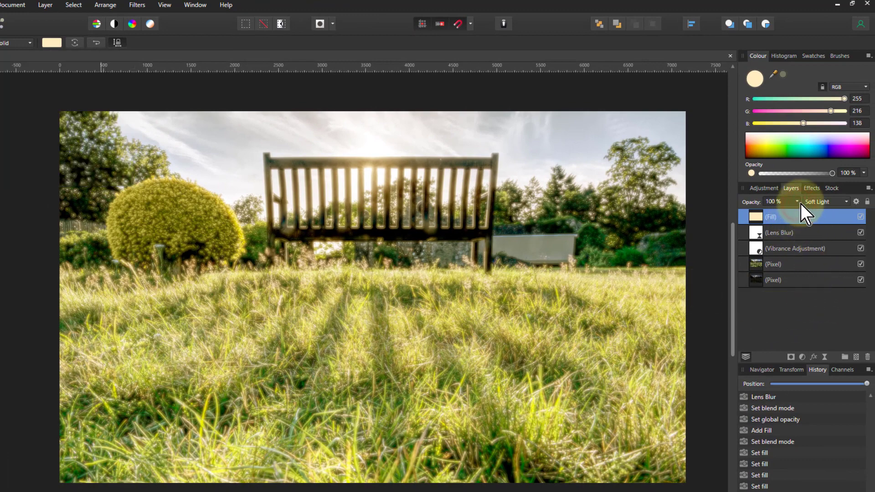
# Step: Reduce the fill layer's opacity to 50%
pyautogui.click(798, 202)
pyautogui.moveTo(799, 215); pyautogui.dragTo(764, 318)
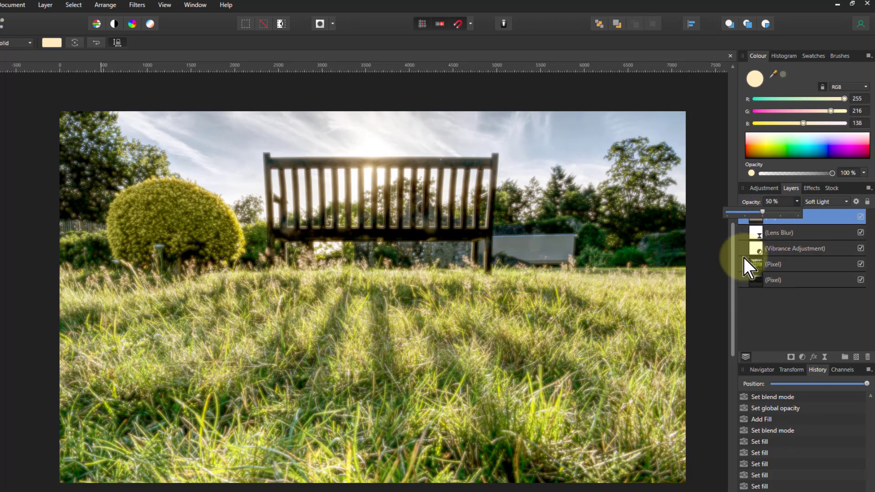
pyautogui.click(747, 319)
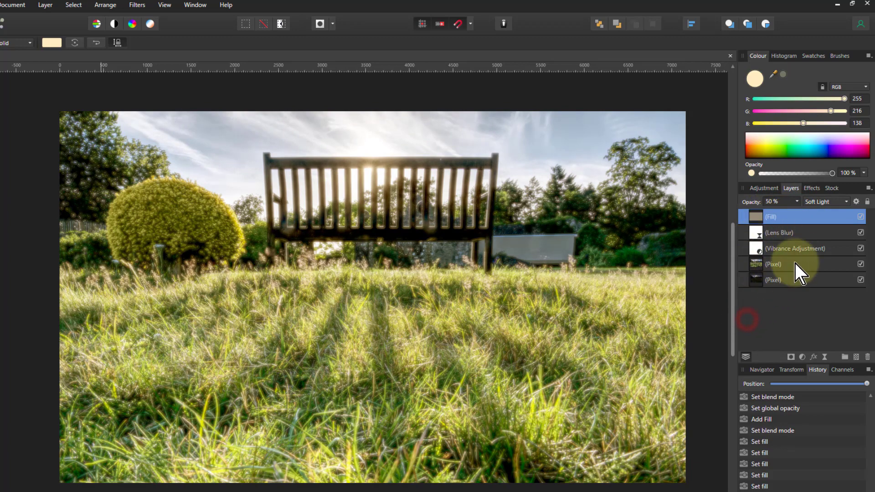
# Step: Select the Fill and Lens Blur layers together and toggle their visibility off and on to compare the image before and after
pyautogui.keyDown('shift'); pyautogui.click(783, 234); pyautogui.keyUp('shift')
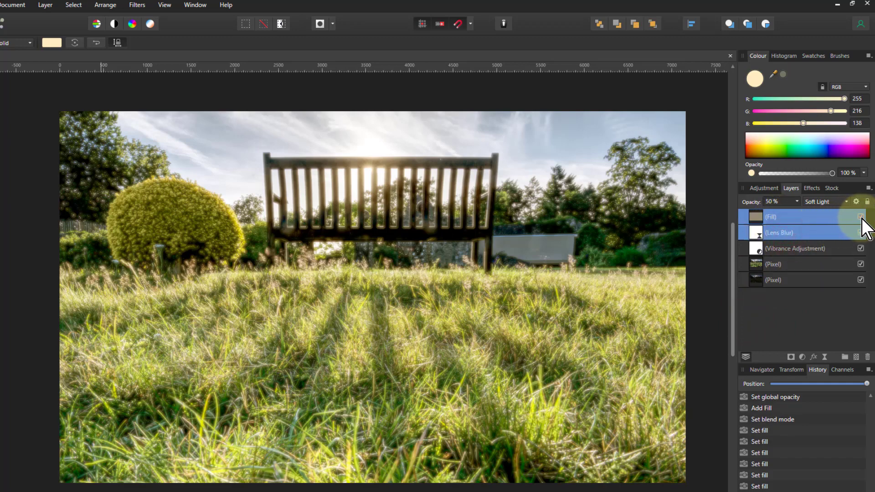
pyautogui.click(860, 217)
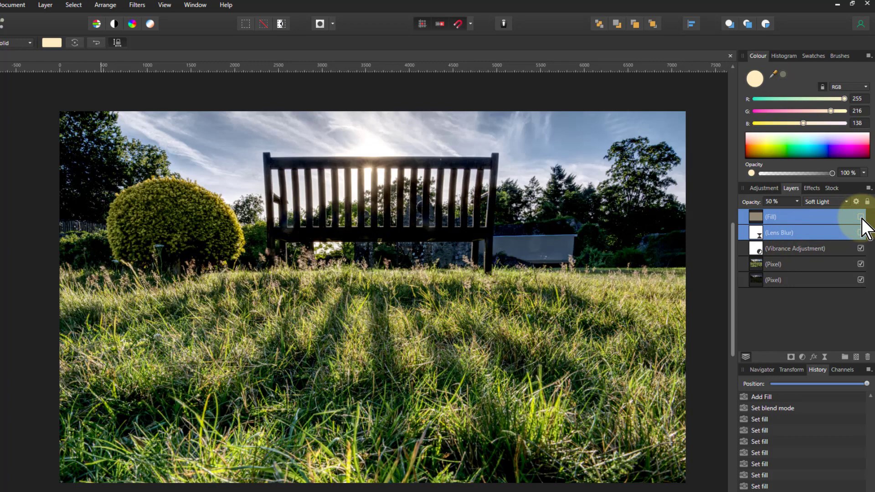
pyautogui.click(860, 217)
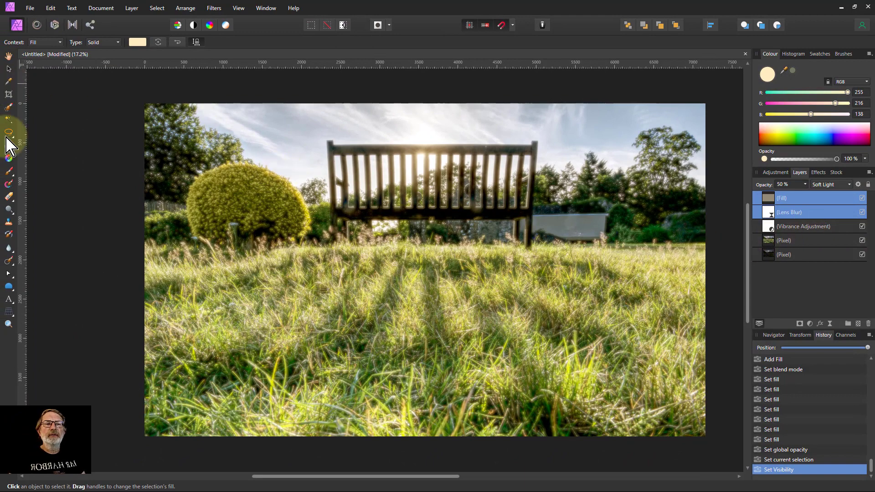
# Step: Crop the image to a 4754 x 854 px panorama centred on the bench back, keeping part of the bush and the nearby trees
pyautogui.click(8, 94)
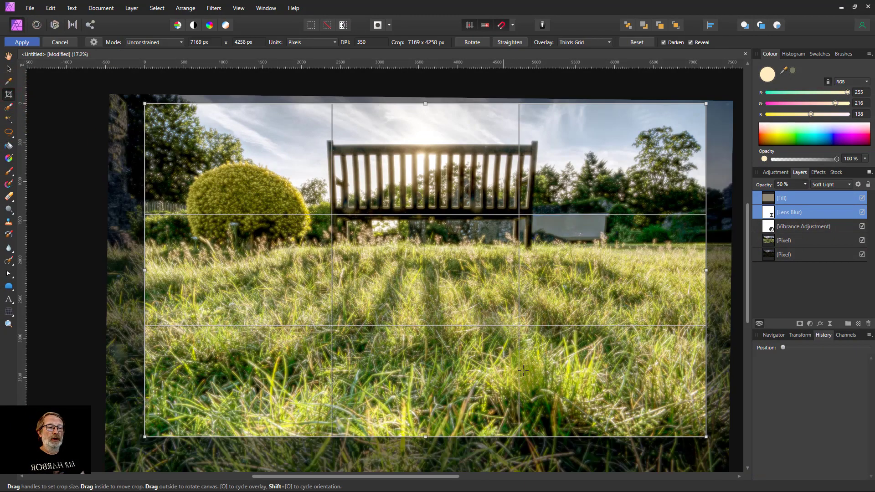
pyautogui.moveTo(426, 438); pyautogui.dragTo(435, 217)
pyautogui.moveTo(425, 104); pyautogui.dragTo(424, 149)
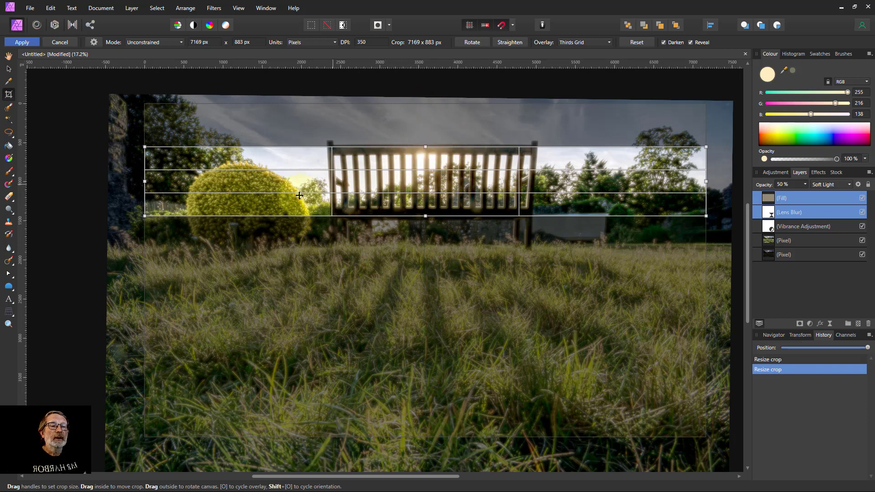
pyautogui.moveTo(145, 182); pyautogui.dragTo(240, 181)
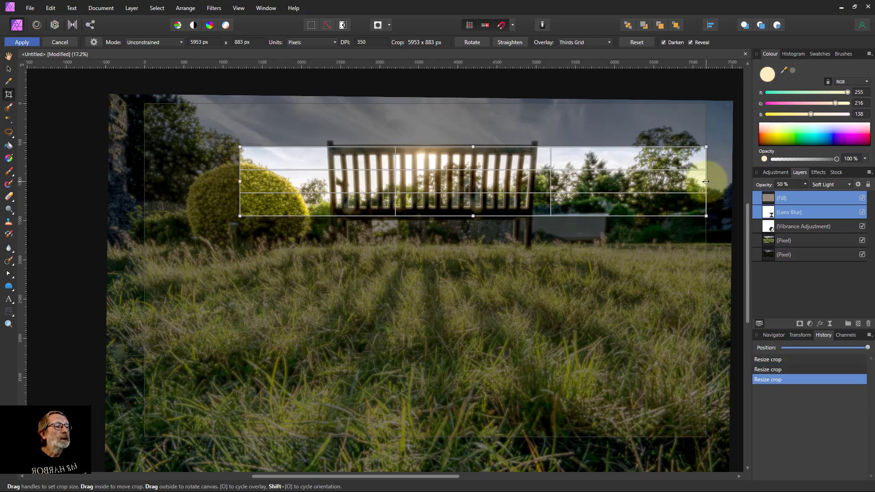
pyautogui.moveTo(706, 181); pyautogui.dragTo(623, 182)
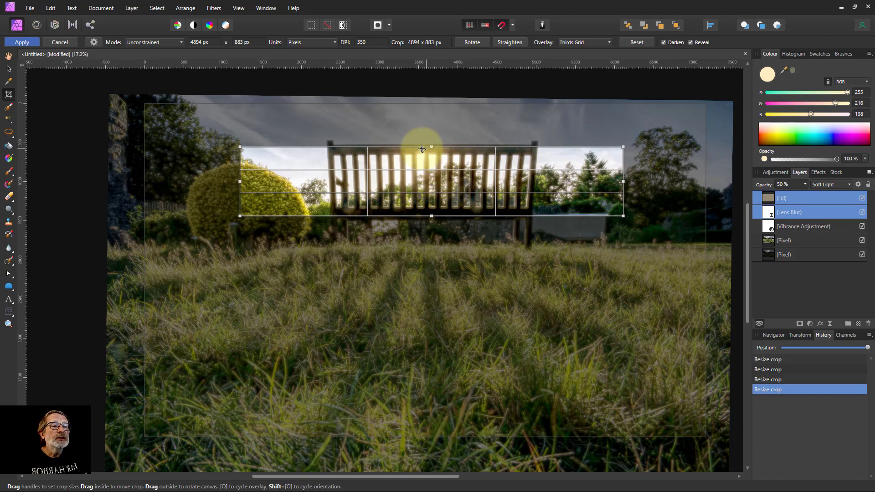
pyautogui.moveTo(624, 183); pyautogui.dragTo(613, 182)
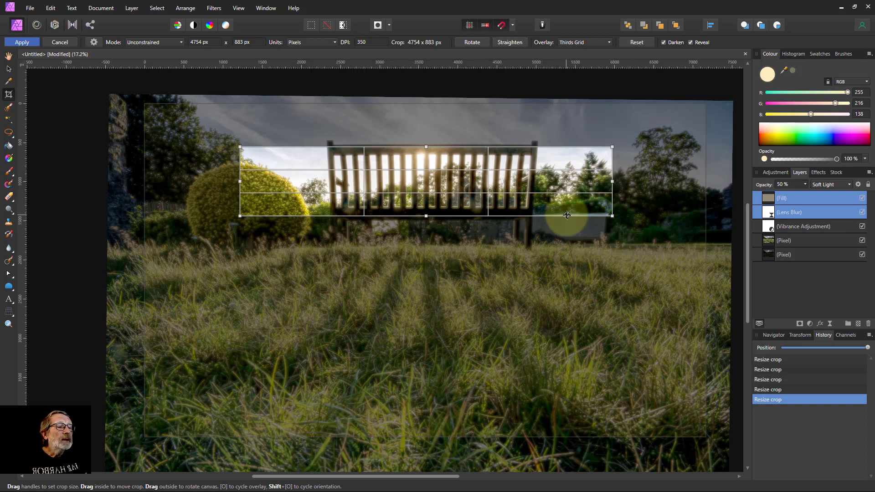
pyautogui.moveTo(426, 217); pyautogui.dragTo(426, 214)
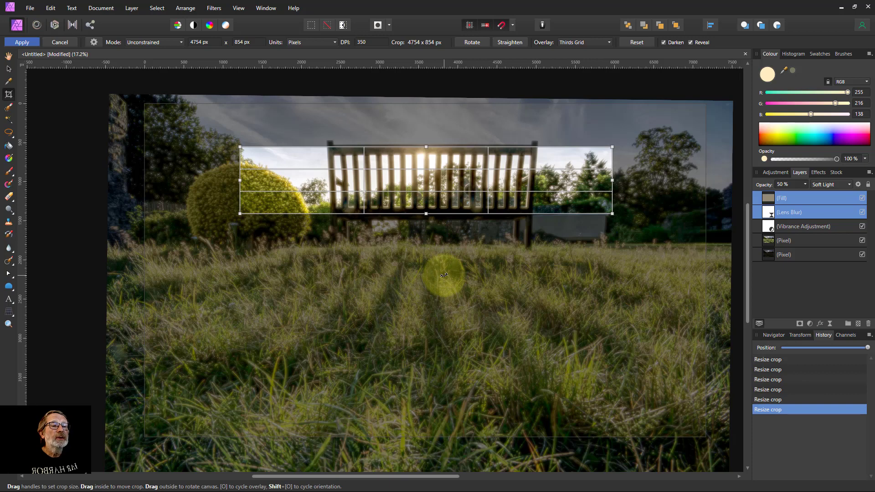
pyautogui.click(22, 43)
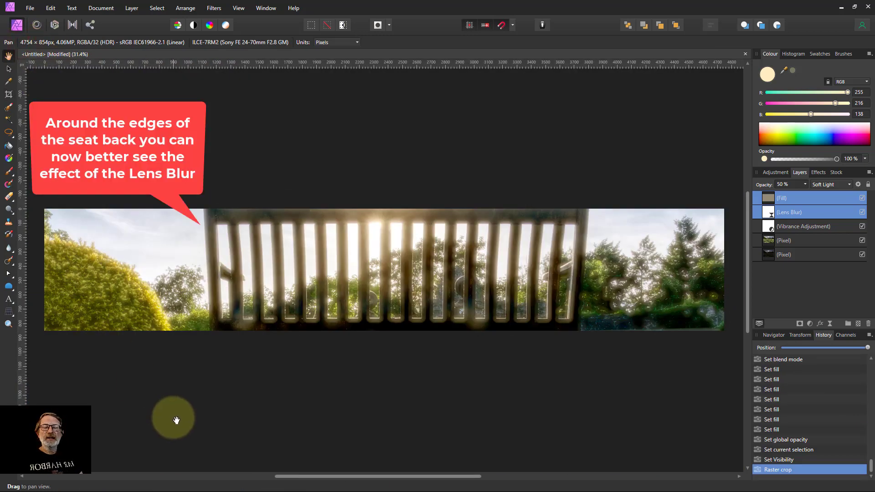